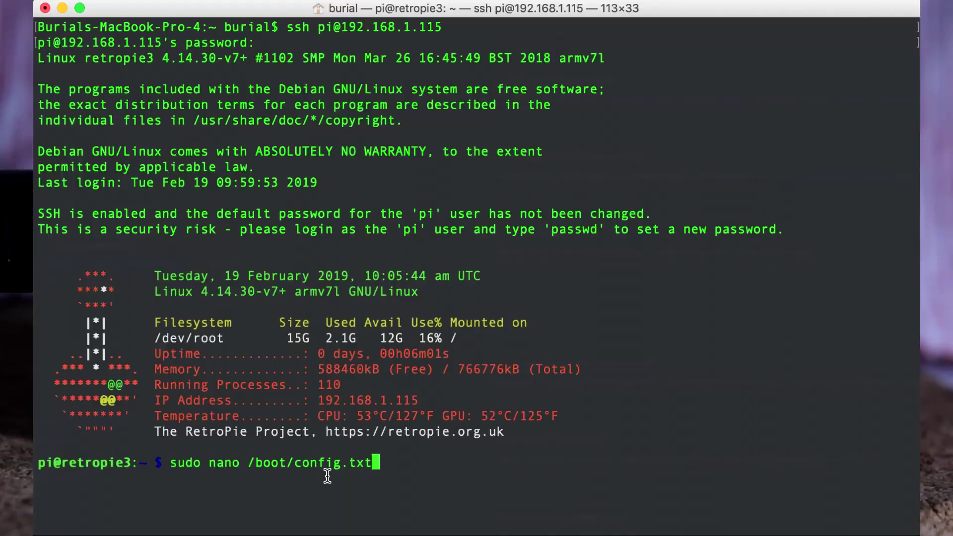
# Step: Open /boot/config.txt with sudo nano and append ",swapxy=1,speed=41000000,fps=30" to the dtoverlay=waveshare35a:rotate=270 line
pyautogui.press('Return')
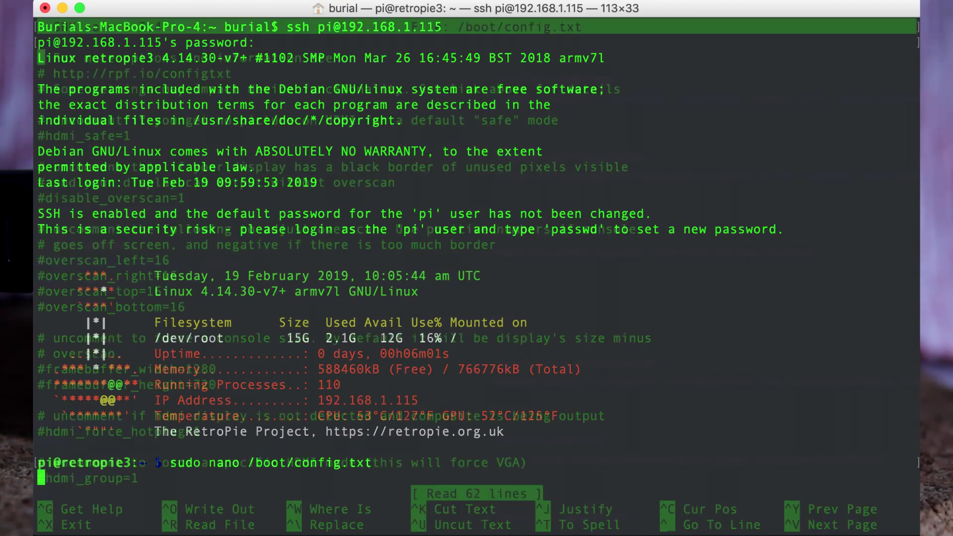
pyautogui.press('Down')
pyautogui.press('Down')
pyautogui.press('Down')
pyautogui.press('Down')
pyautogui.press('Down')
pyautogui.press('Down')
pyautogui.press('Down')
pyautogui.press('Down')
pyautogui.press('Down')
pyautogui.press('Down')
pyautogui.press('Down')
pyautogui.press('Down')
pyautogui.press('Down')
pyautogui.press('Down')
pyautogui.press('Down')
pyautogui.press('Down')
pyautogui.press('Down')
pyautogui.press('Down')
pyautogui.press('Down')
pyautogui.press('Down')
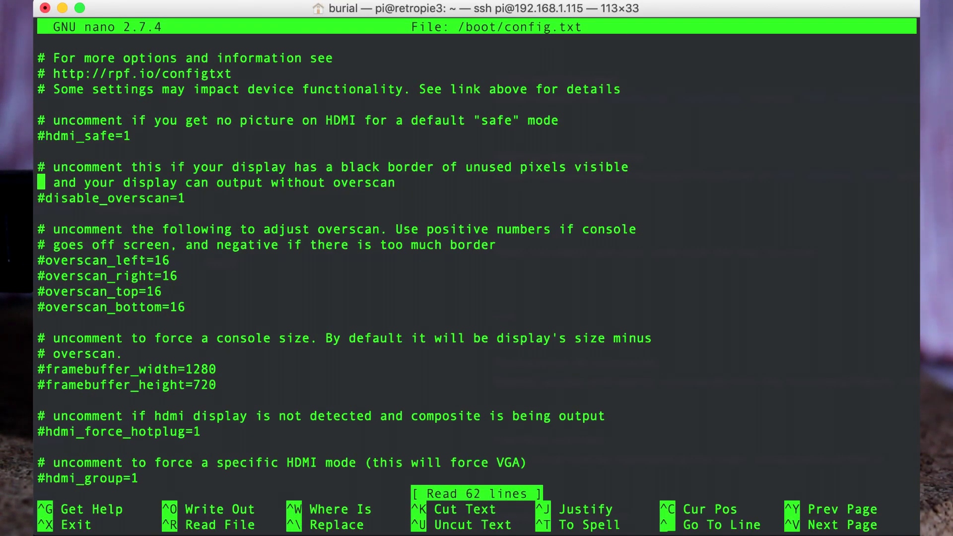
pyautogui.press('Down')
pyautogui.press('Down')
pyautogui.press('Down')
pyautogui.press('Down')
pyautogui.press('Down')
pyautogui.press('Down')
pyautogui.press('Down')
pyautogui.press('Down')
pyautogui.press('Down')
pyautogui.press('Down')
pyautogui.press('Down')
pyautogui.press('Down')
pyautogui.press('Down')
pyautogui.press('Down')
pyautogui.press('Down')
pyautogui.press('Down')
pyautogui.press('Down')
pyautogui.press('Down')
pyautogui.press('Down')
pyautogui.press('Down')
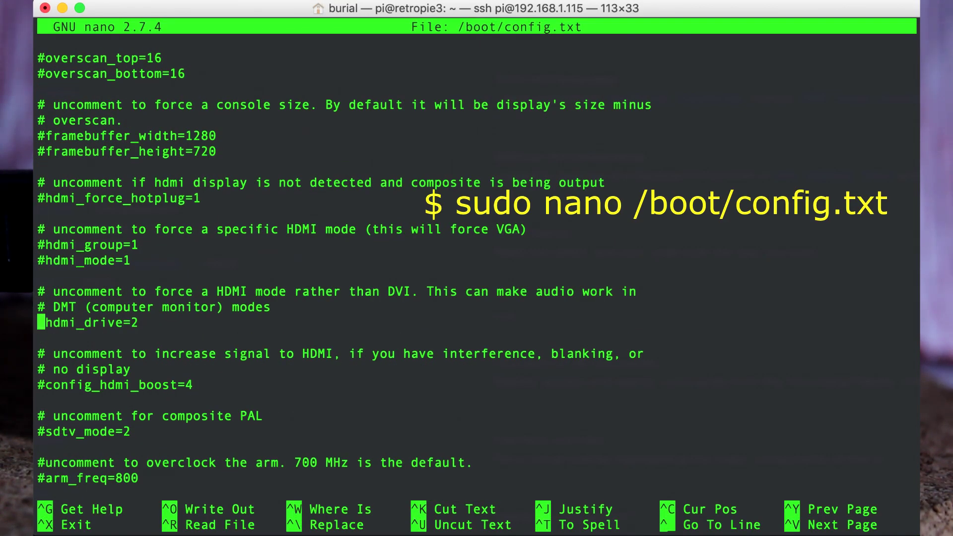
pyautogui.press('Down')
pyautogui.press('Down')
pyautogui.press('Down')
pyautogui.press('Down')
pyautogui.press('Down')
pyautogui.press('Down')
pyautogui.press('Down')
pyautogui.press('Down')
pyautogui.press('Down')
pyautogui.press('Down')
pyautogui.press('Down')
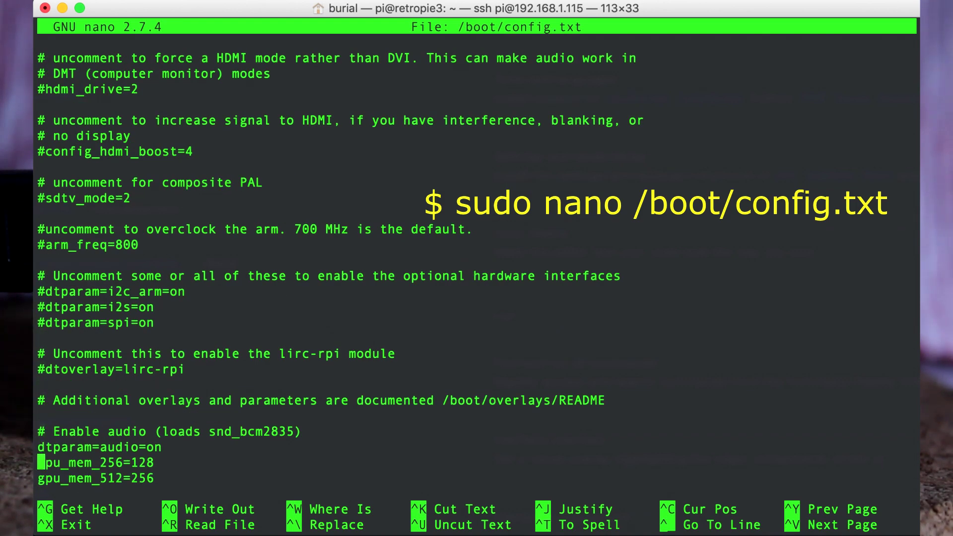
pyautogui.press('Left')
pyautogui.write(',')
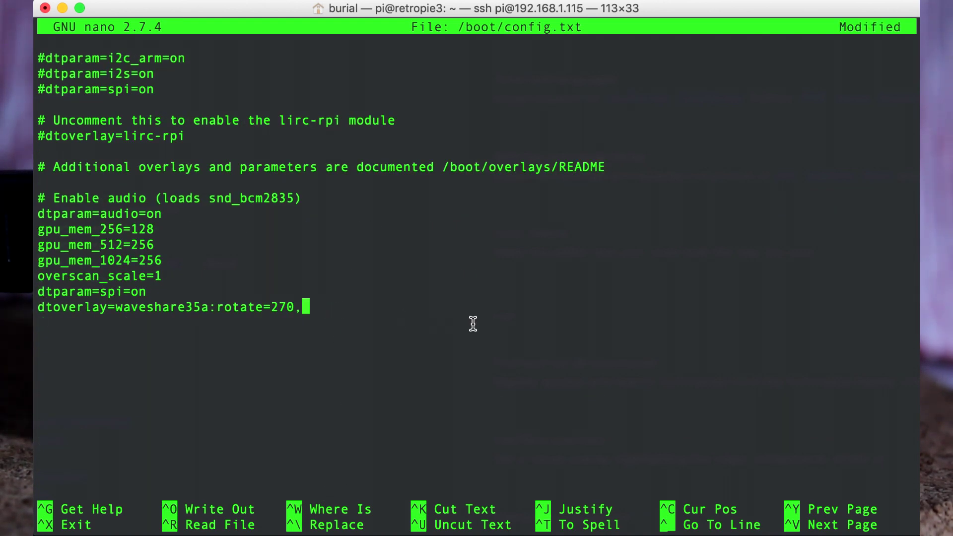
pyautogui.write('swapxy=1,speed=41000000,fps=30')
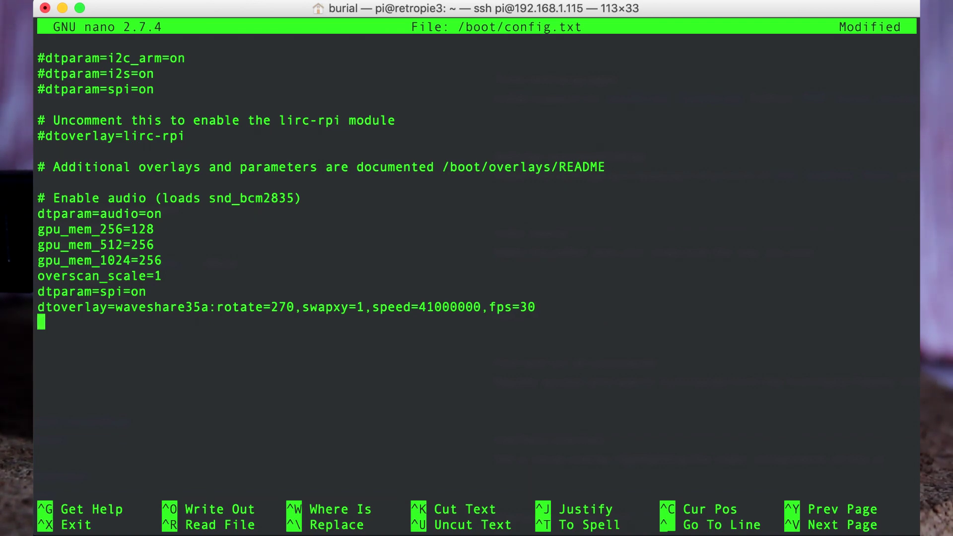
# Step: Save /boot/config.txt under the same name, exit nano and enter the command sudo reboot
pyautogui.hotkey('ctrl', 'x')
pyautogui.press('y')
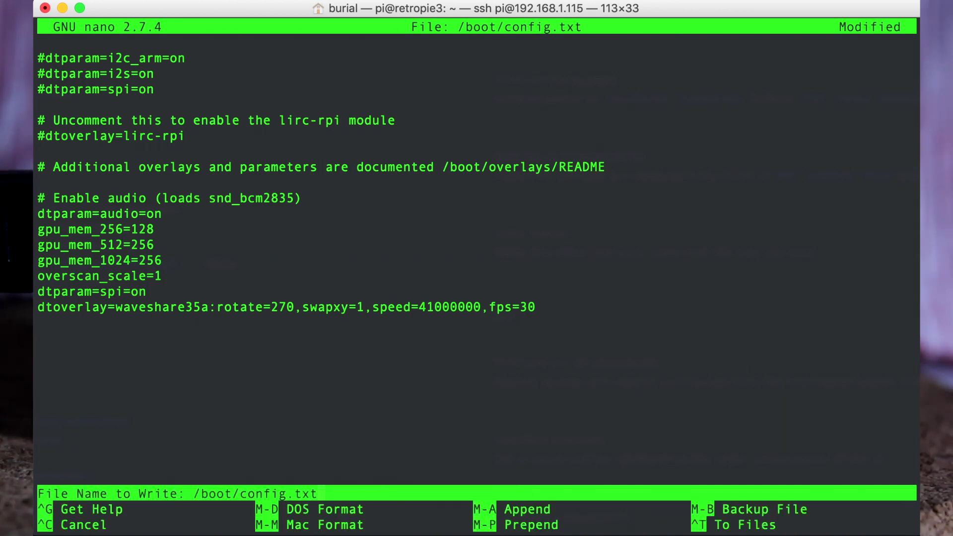
pyautogui.press('Return')
pyautogui.write('sudo reboot')
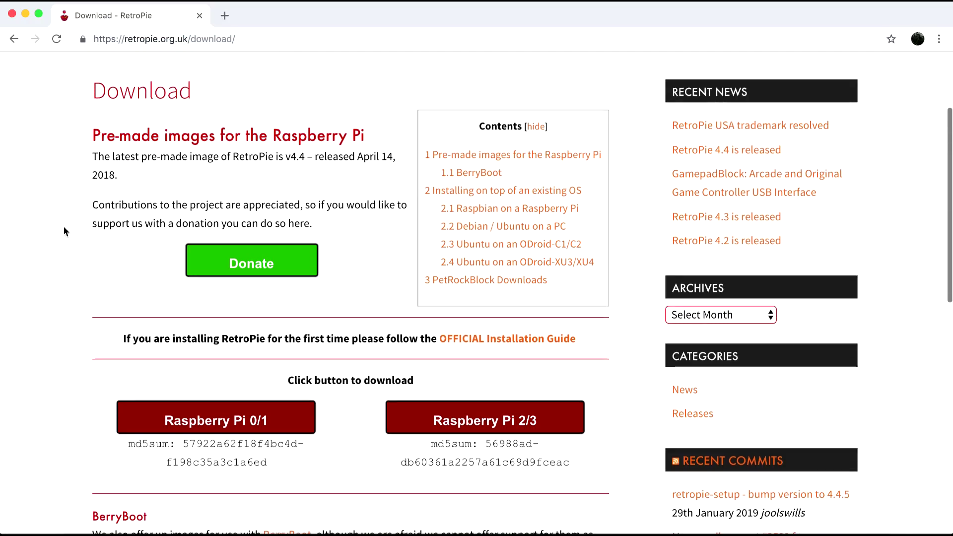
# Step: Switch to Chrome and download the pre-made RetroPie image for Raspberry Pi 2/3 from retropie.org.uk/download
pyautogui.scroll(-3, 63, 226)
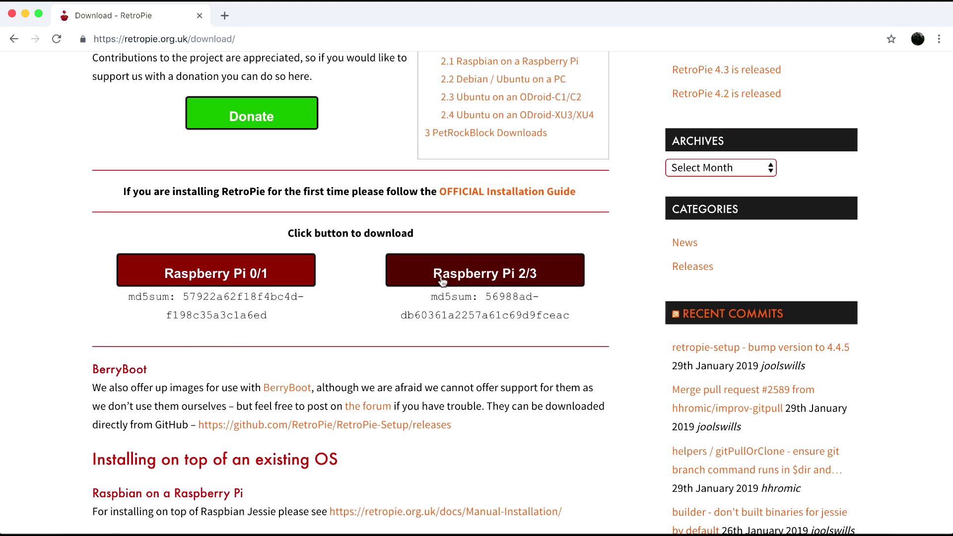
pyautogui.click(442, 281)
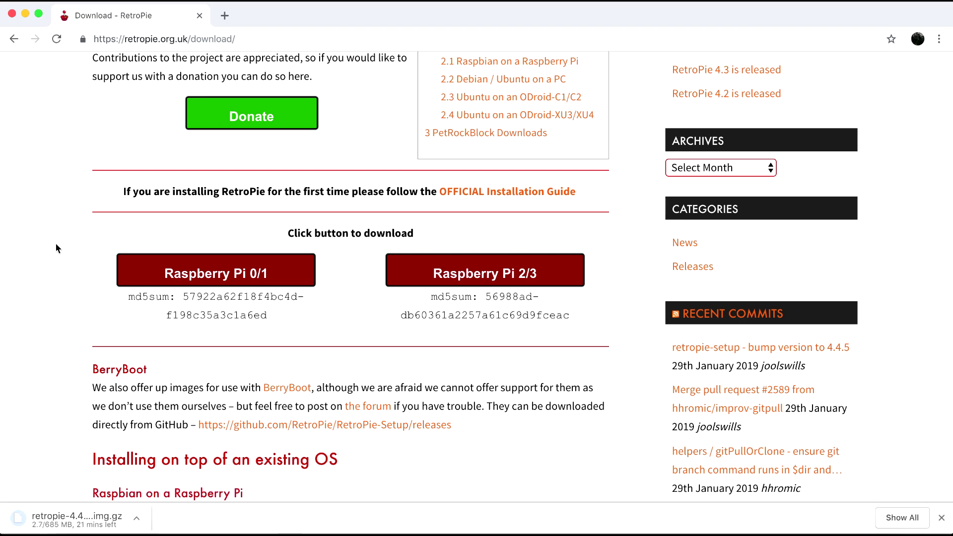
pyautogui.scroll(-10, 56, 243)
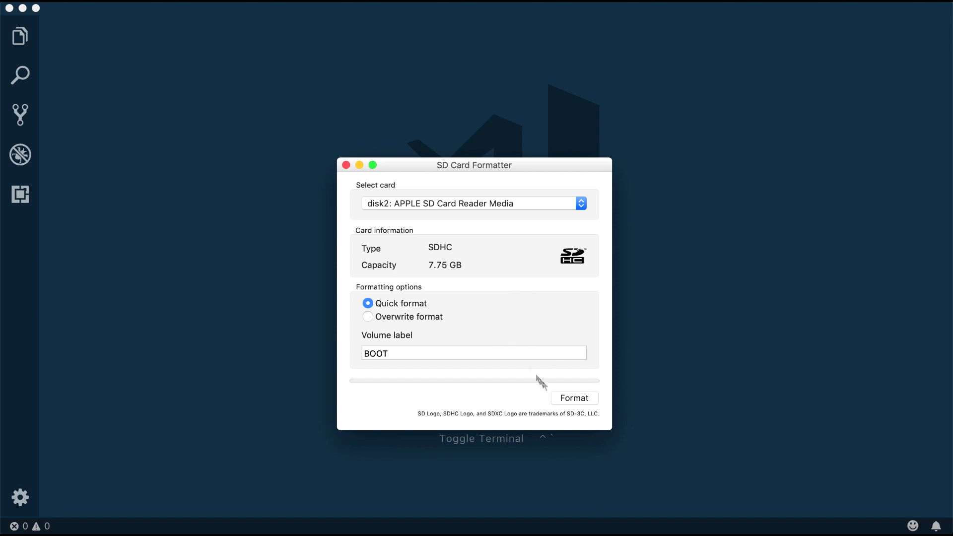
# Step: Switch to SD Card Formatter and quick-format the disk2 SD card with the volume label BOOT
pyautogui.click(586, 400)
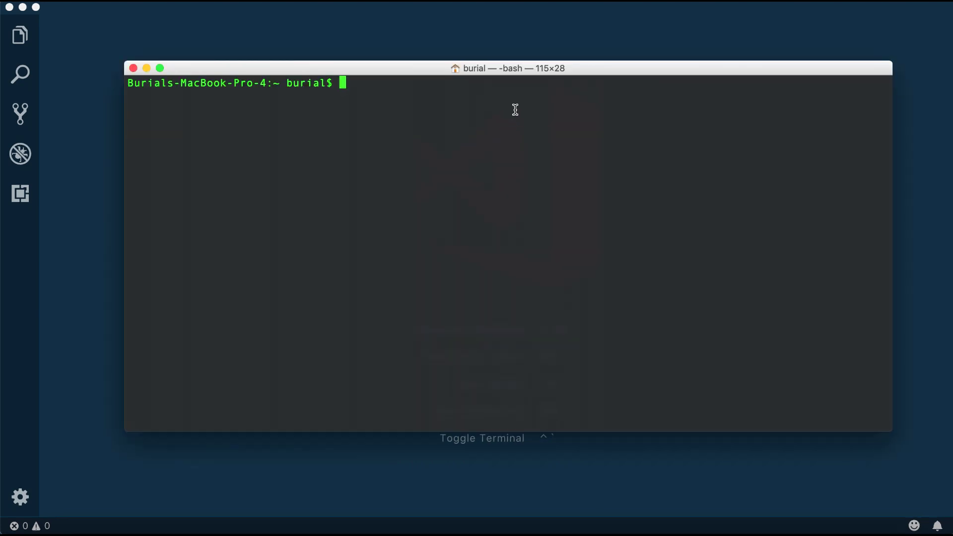
# Step: Switch to Terminal, list the disks with diskutil list and unmount the SD card using diskutil unmountDisk /dev/disk2
pyautogui.write('diskutil list')
pyautogui.press('Return')
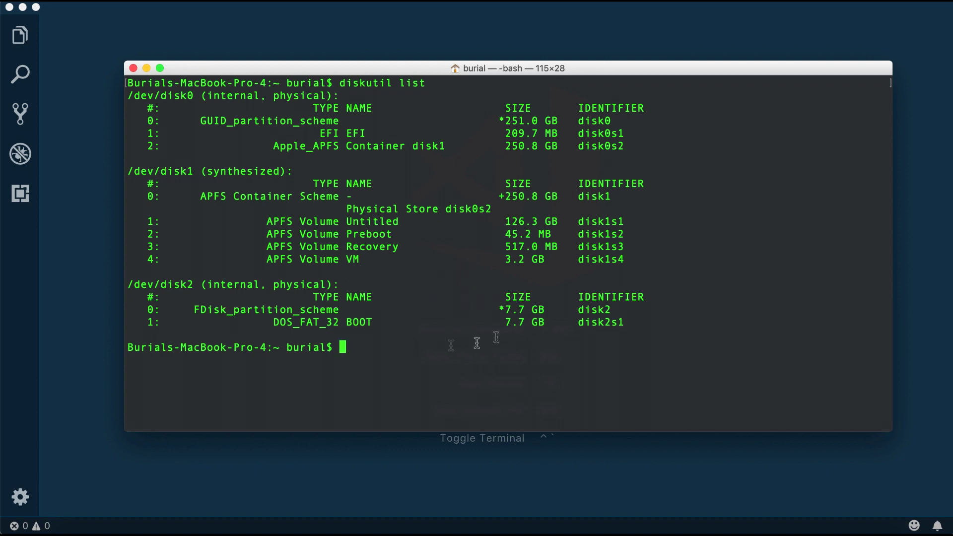
pyautogui.moveTo(128, 282); pyautogui.dragTo(342, 281)
pyautogui.press('super+v')
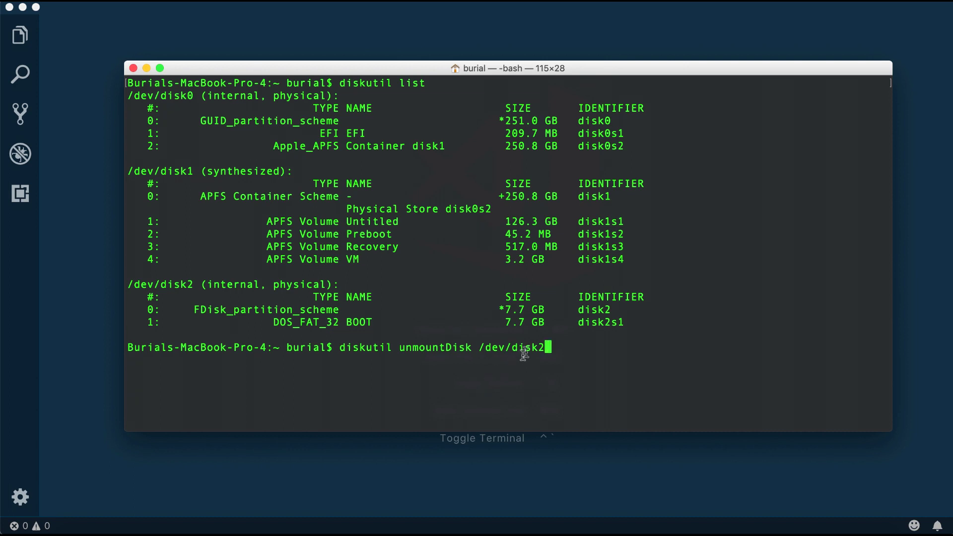
pyautogui.moveTo(545, 348); pyautogui.dragTo(335, 347)
pyautogui.click(693, 349)
pyautogui.press('Return')
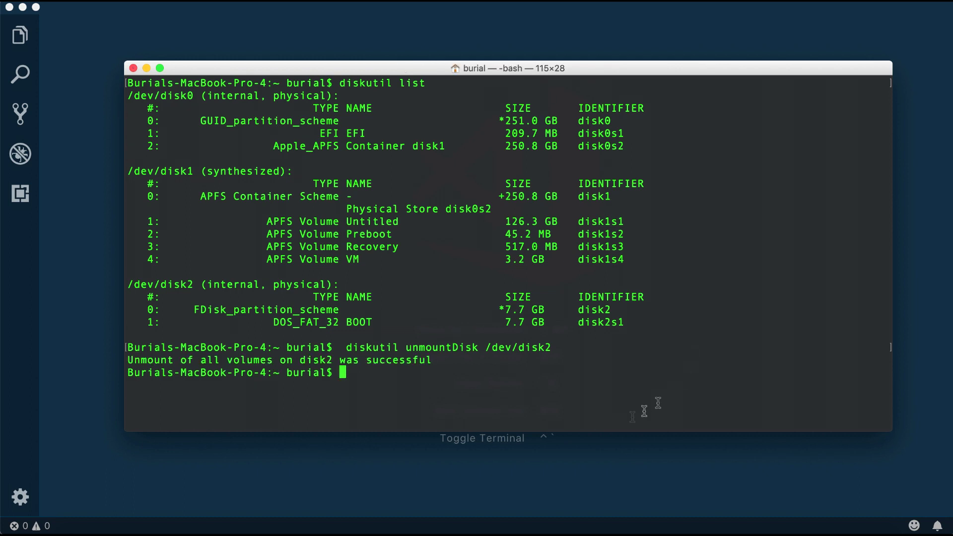
# Step: Write retropie-4.4-rpi2_rpi3.img from Downloads to /dev/rdisk2 using sudo dd with bs=1m and conv=sync, entering the account password
pyautogui.press('super+v')
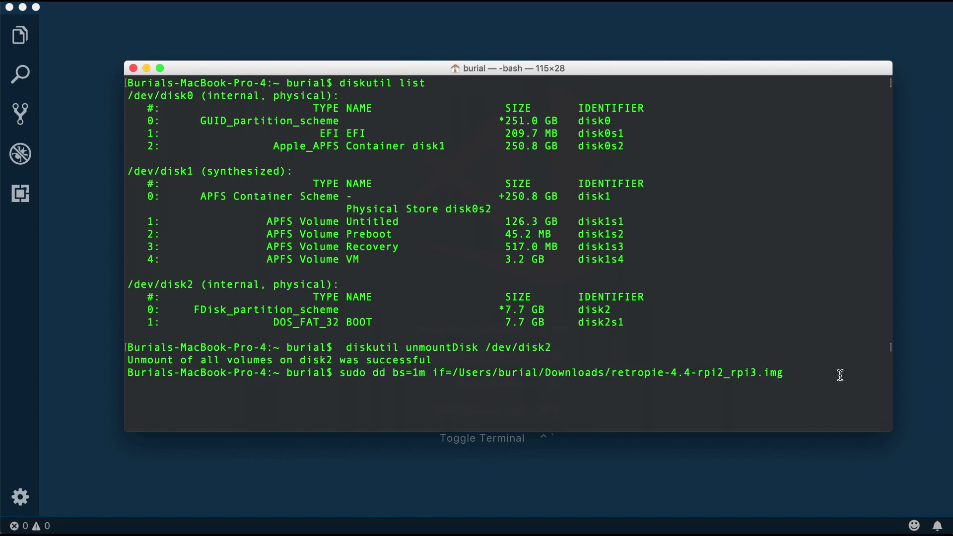
pyautogui.press('super+v')
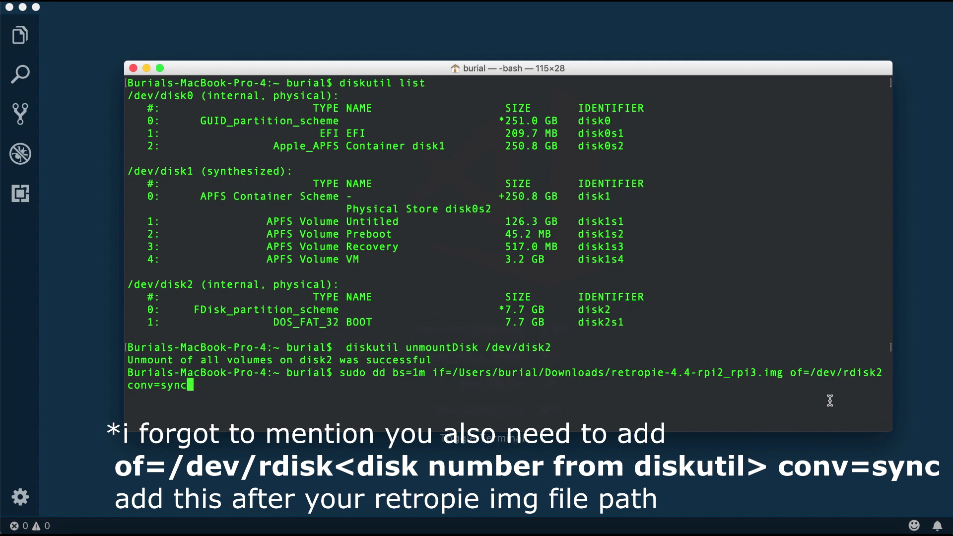
pyautogui.press('Return')
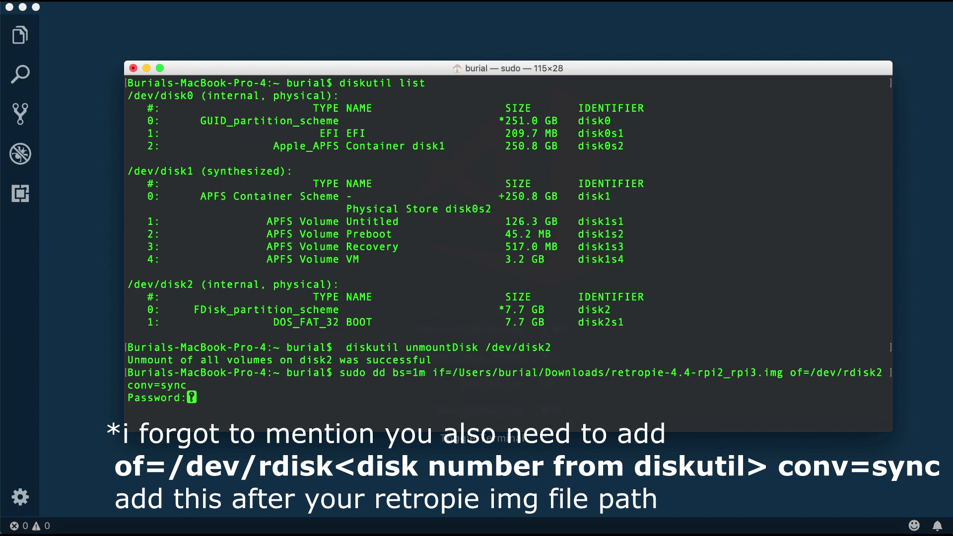
pyautogui.press('Return')
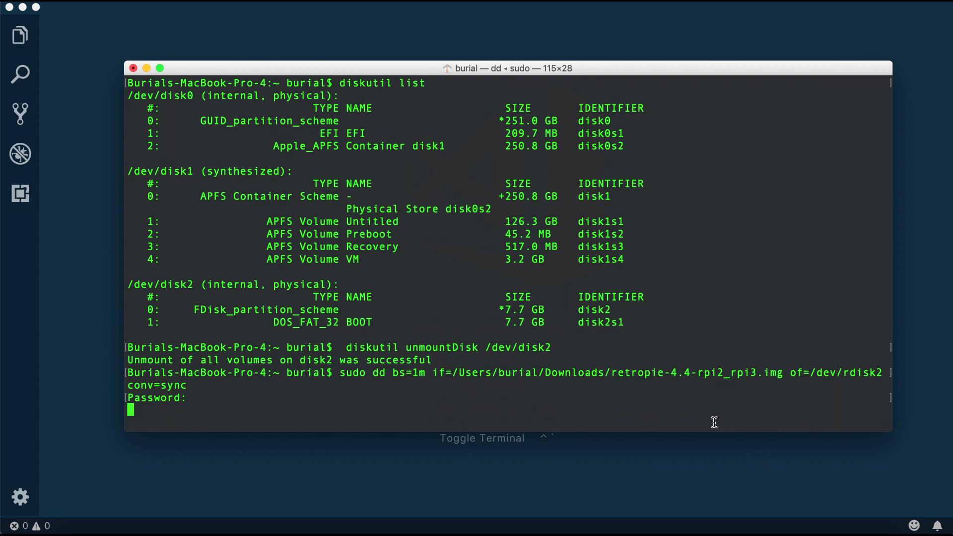
# Step: Check the transfer progress of the running dd image write
pyautogui.hotkey('ctrl', 't')
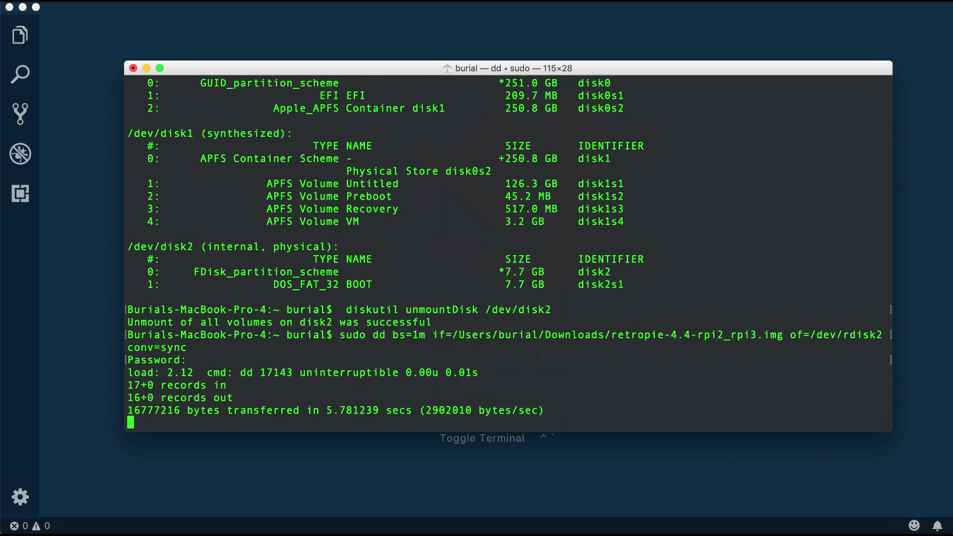
pyautogui.hotkey('ctrl', 't')
pyautogui.hotkey('ctrl', 't')
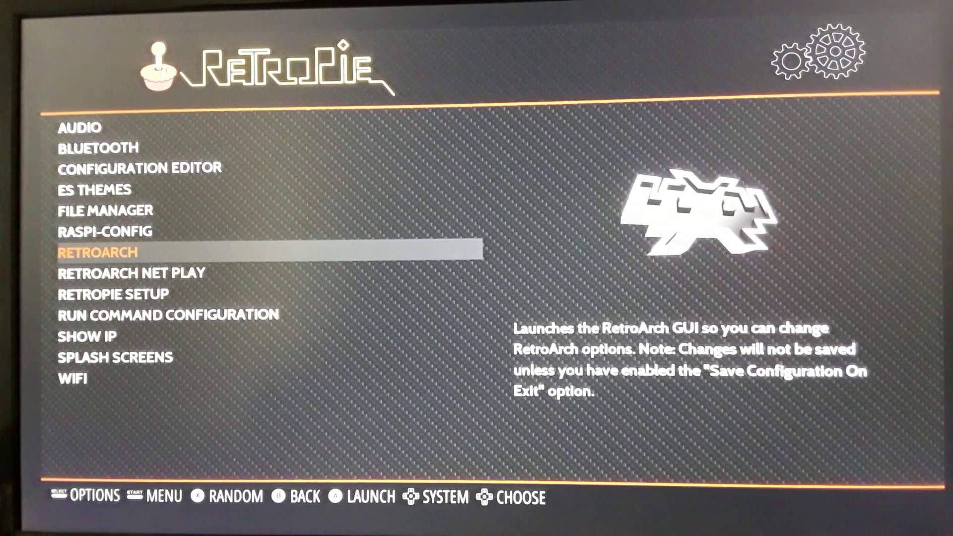
# Step: Launch raspi-config on the RetroPie system and enable the SSH server through Interfacing Options
pyautogui.press('Up')
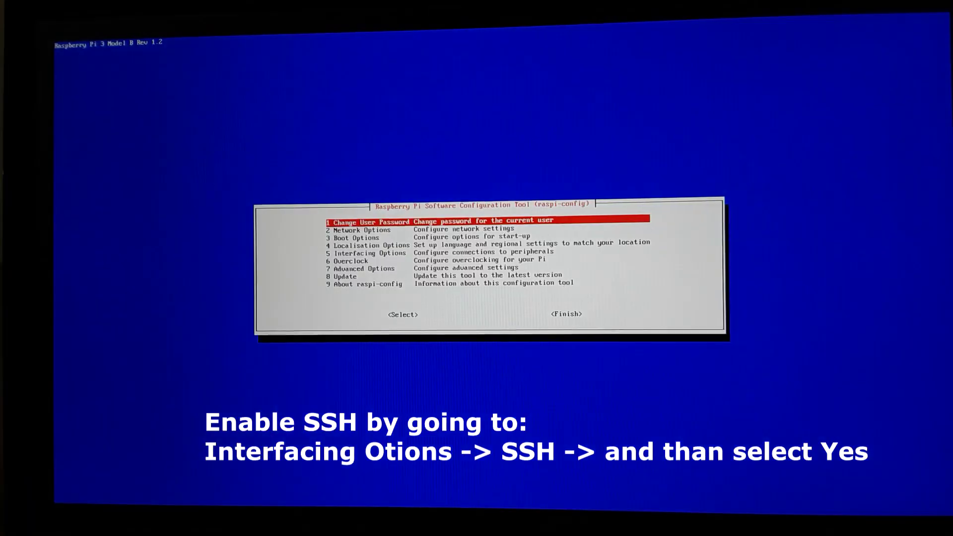
pyautogui.press('Down')
pyautogui.press('Down')
pyautogui.press('Down')
pyautogui.press('Down')
pyautogui.press('Tab')
pyautogui.press('Return')
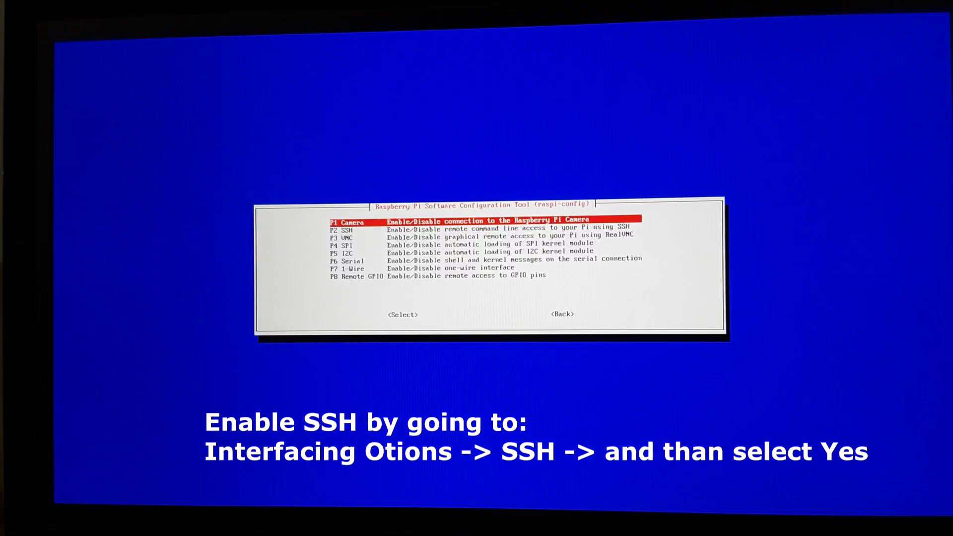
pyautogui.press('Down')
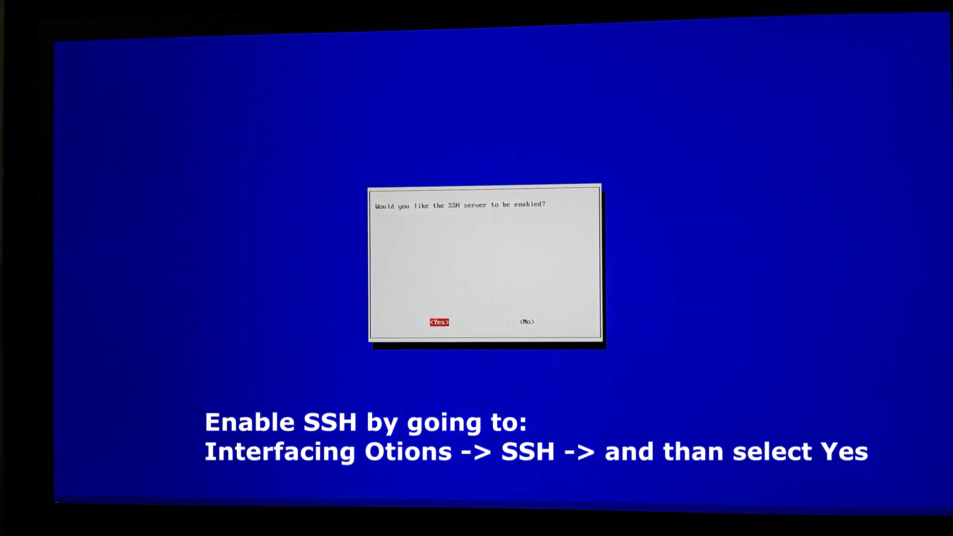
pyautogui.press('Return')
pyautogui.press('Return')
pyautogui.press('Tab')
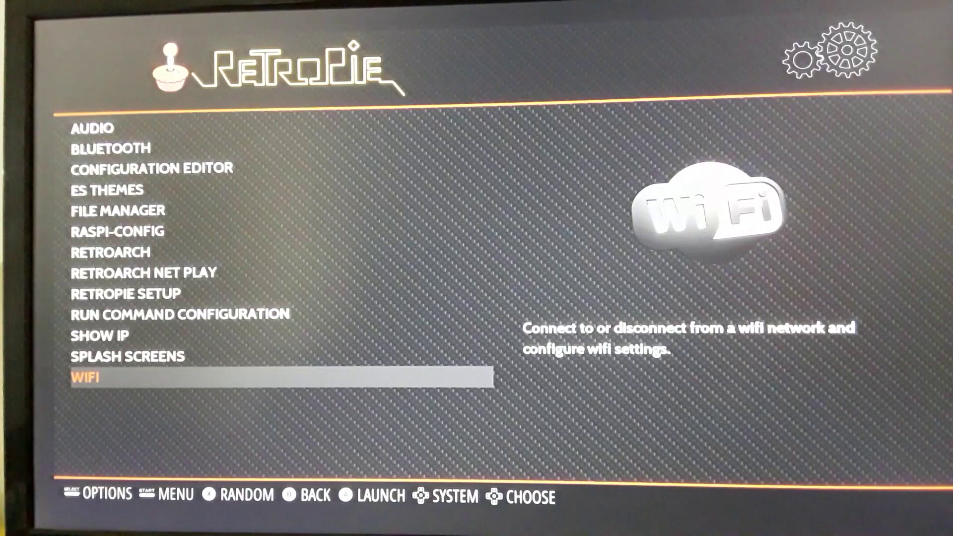
# Step: Open RetroPie's WiFi configuration to review the network connection, and exit it
pyautogui.press('Return')
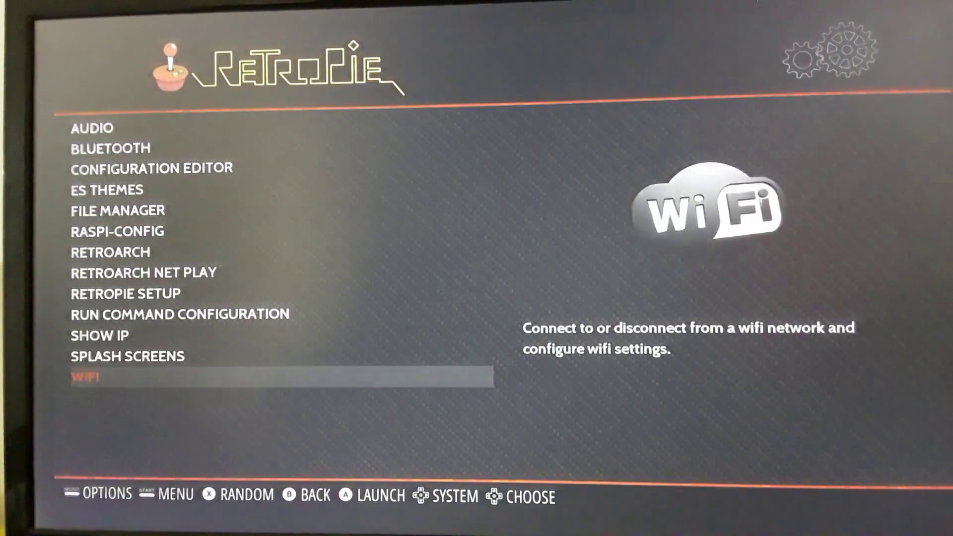
pyautogui.press('Return')
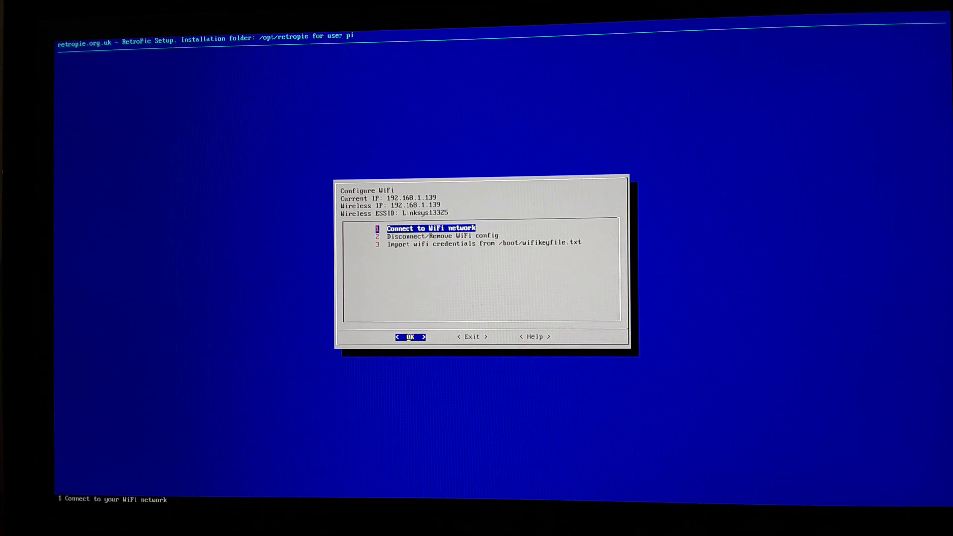
pyautogui.press('Right')
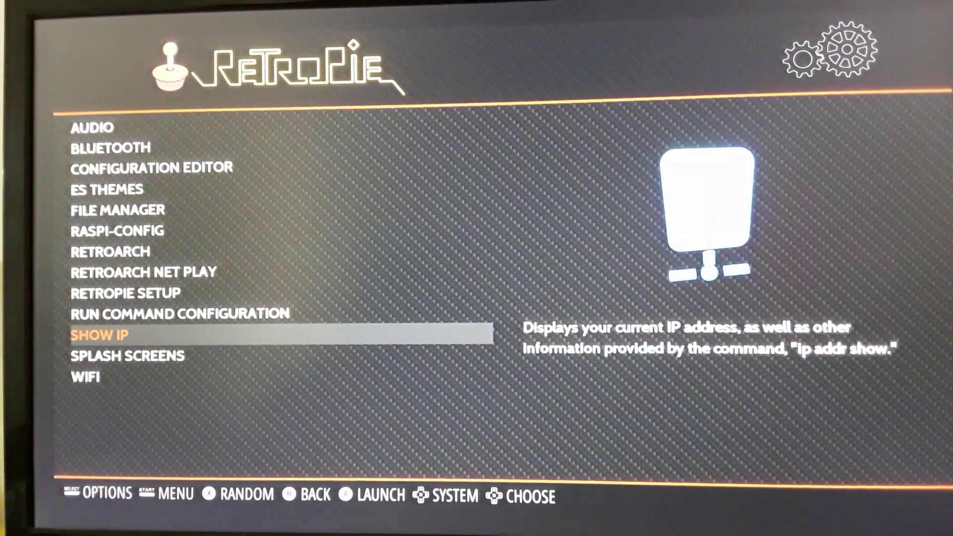
# Step: Show the Raspberry Pi's current IP address with RetroPie's Show IP entry
pyautogui.press('Down')
pyautogui.press('Up')
pyautogui.press('Return')
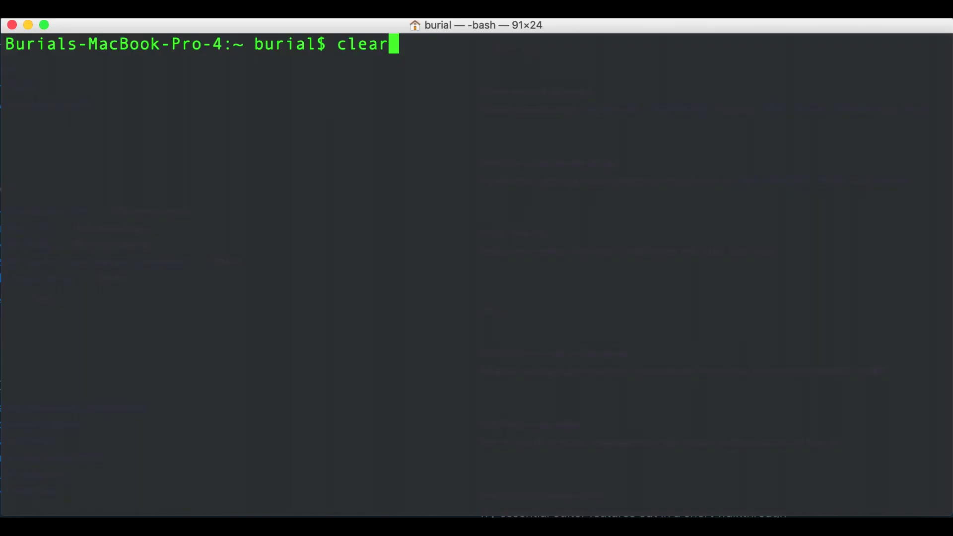
pyautogui.press('Up')
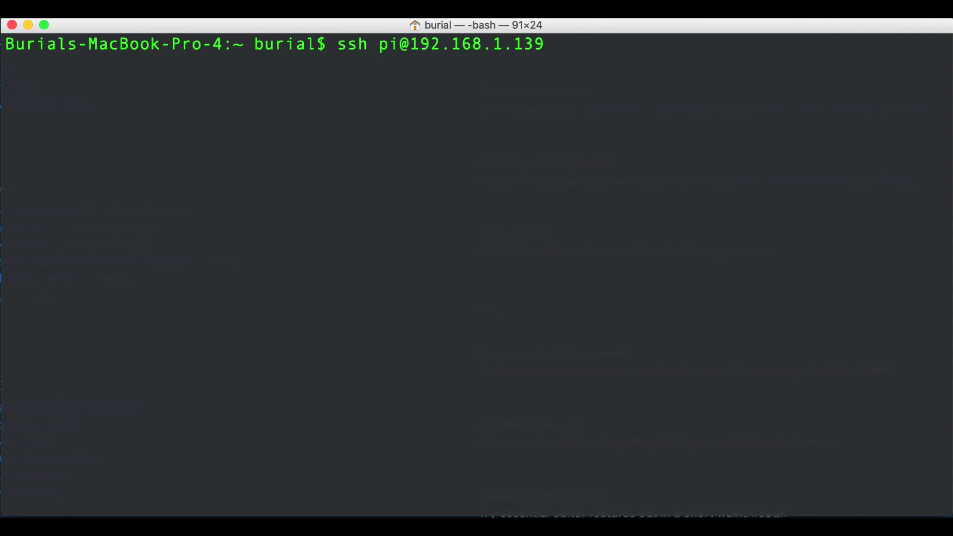
pyautogui.press('Return')
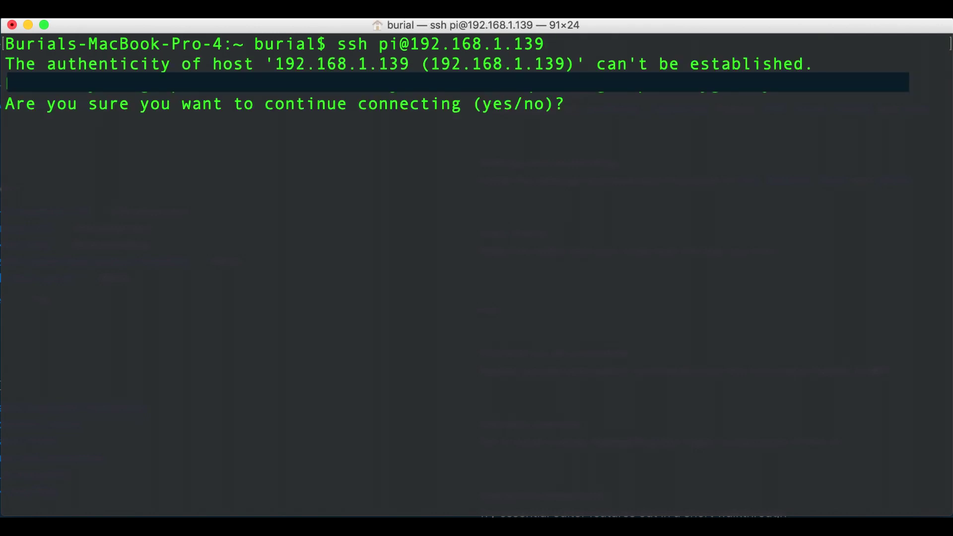
pyautogui.write('yes')
pyautogui.press('Return')
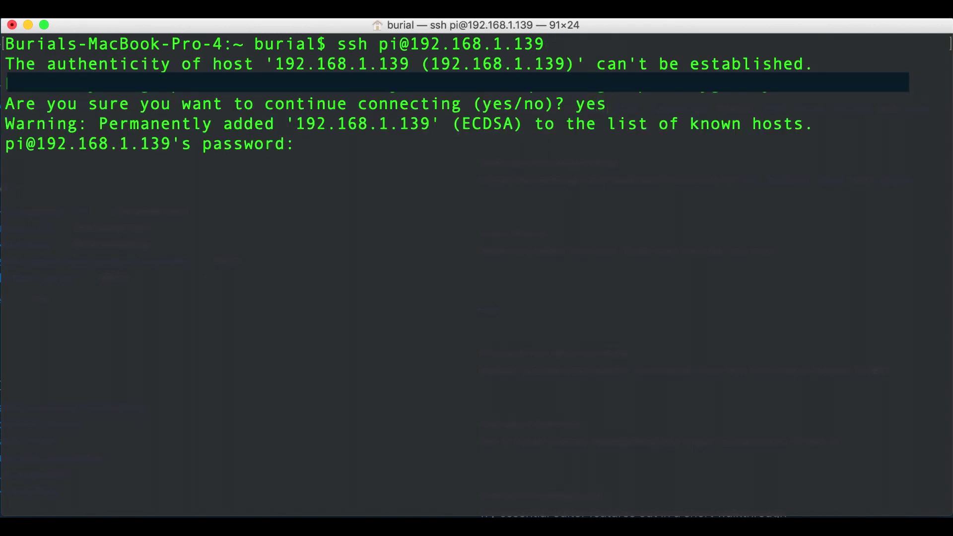
pyautogui.press('Return')
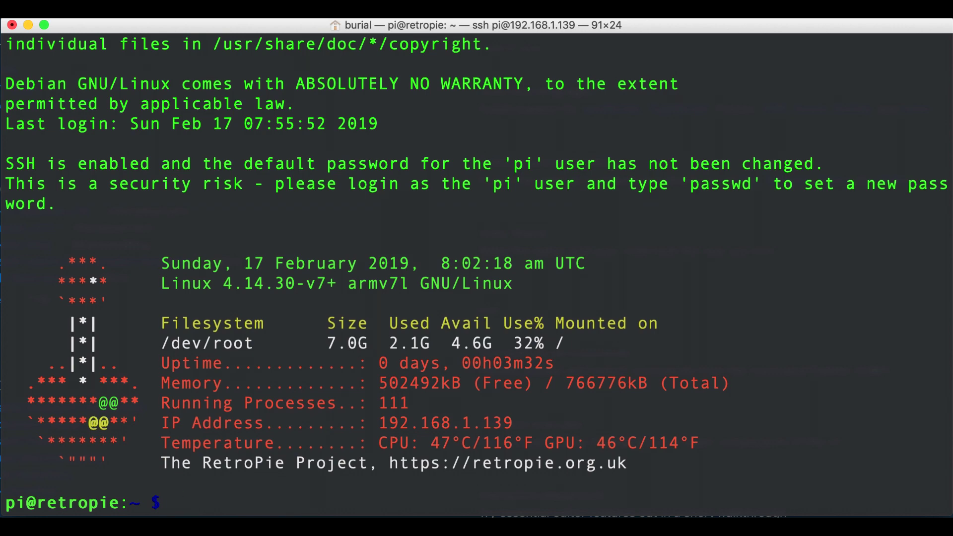
# Step: Install cmake on the Raspberry Pi with sudo apt-get install cmake
pyautogui.write('sudo apt-get install cmake')
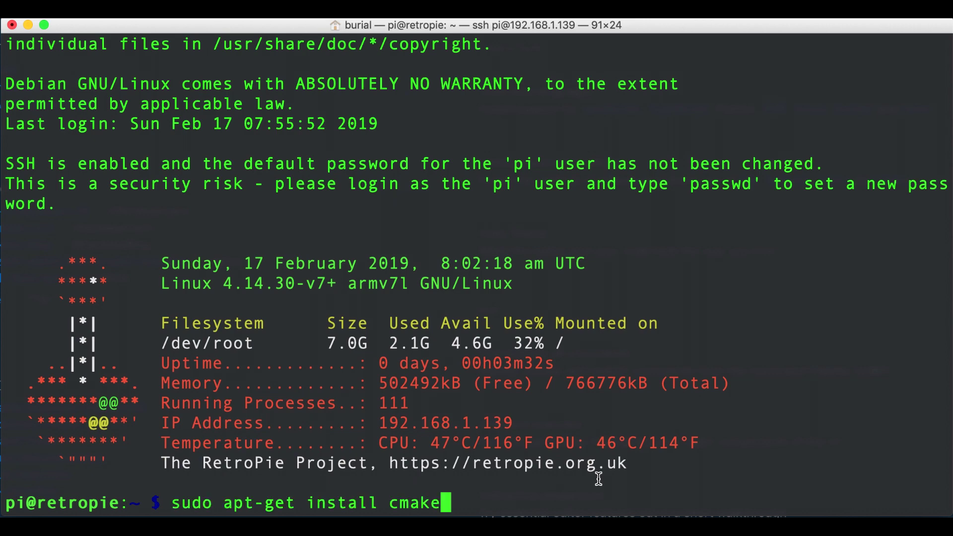
pyautogui.press('Return')
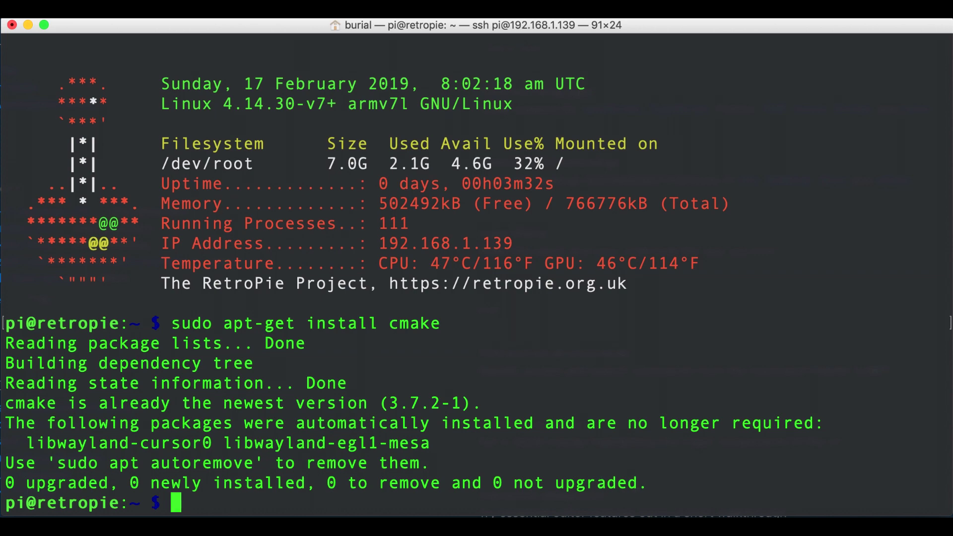
pyautogui.write('git clone https://github.com/juj/fbcp-ili9341.git')
pyautogui.press('Return')
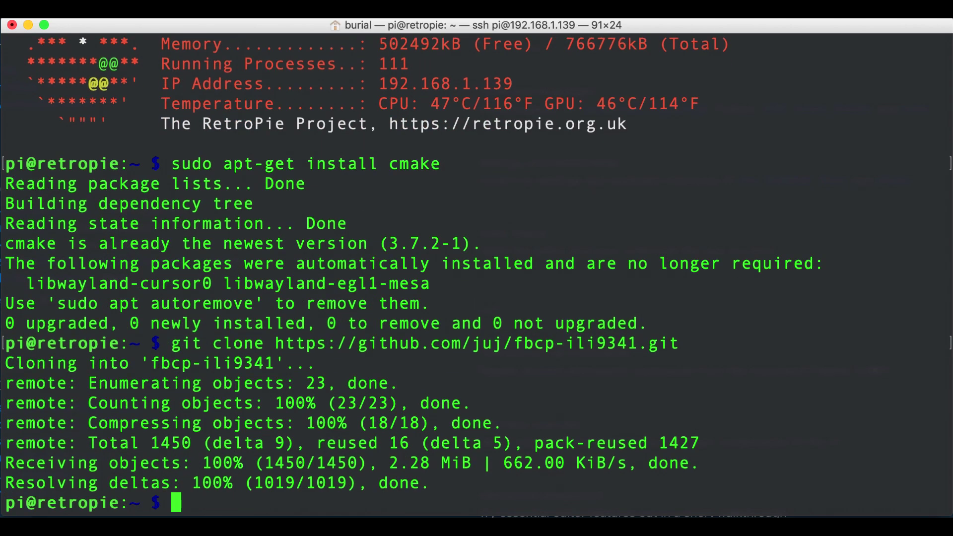
pyautogui.write('cd fbcp-ili9341')
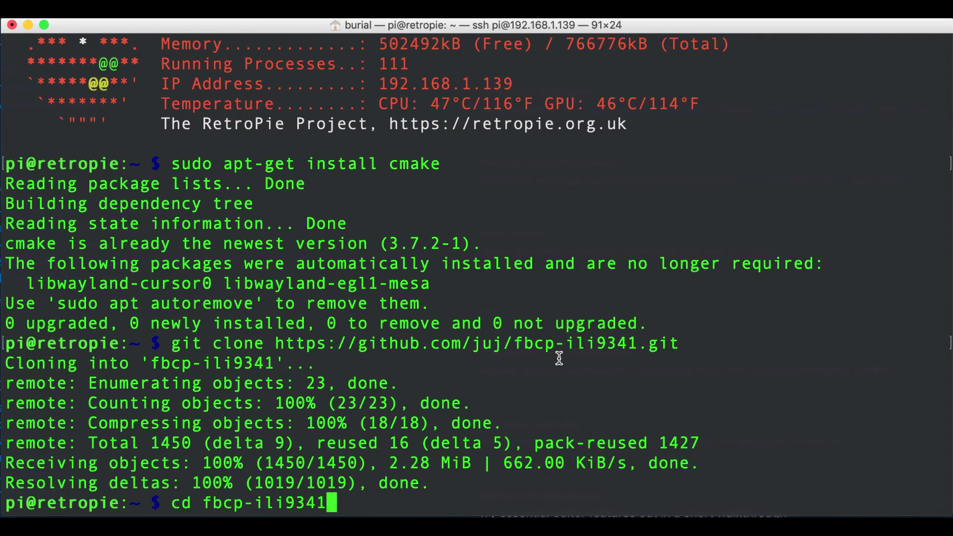
pyautogui.press('Return')
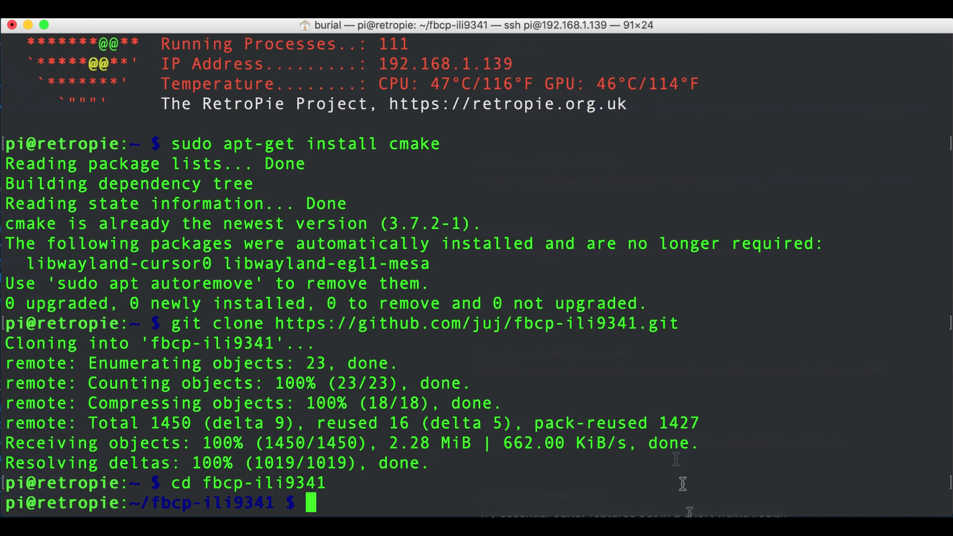
# Step: Create a build directory inside fbcp-ili9341 and change into it
pyautogui.moveTo(307, 284); pyautogui.dragTo(315, 284)
pyautogui.write('mkdir build')
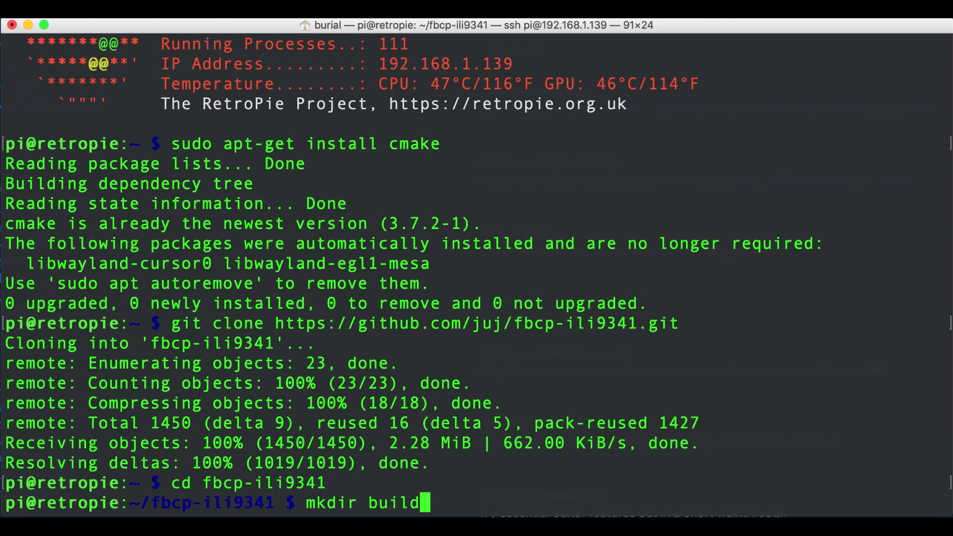
pyautogui.press('Return')
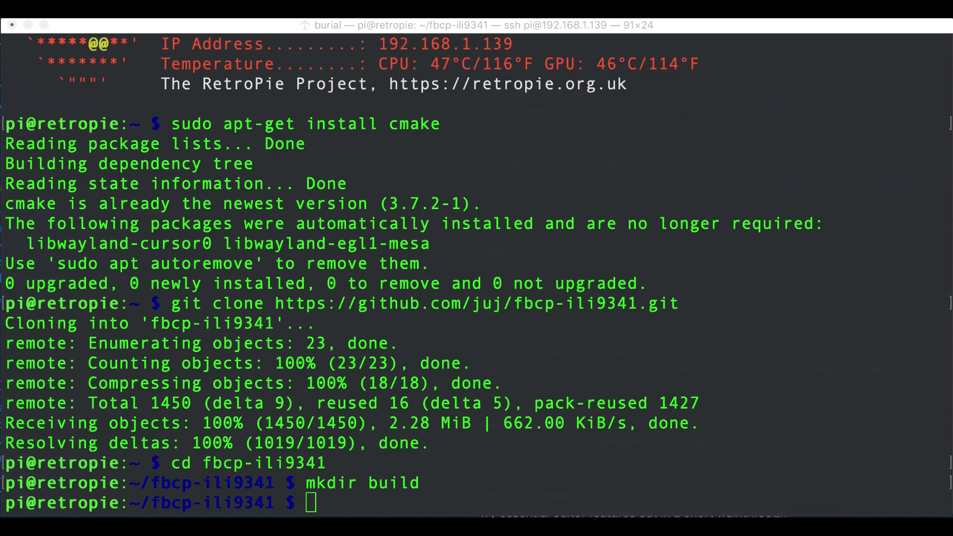
pyautogui.click(489, 476)
pyautogui.write('cd build')
pyautogui.press('Return')
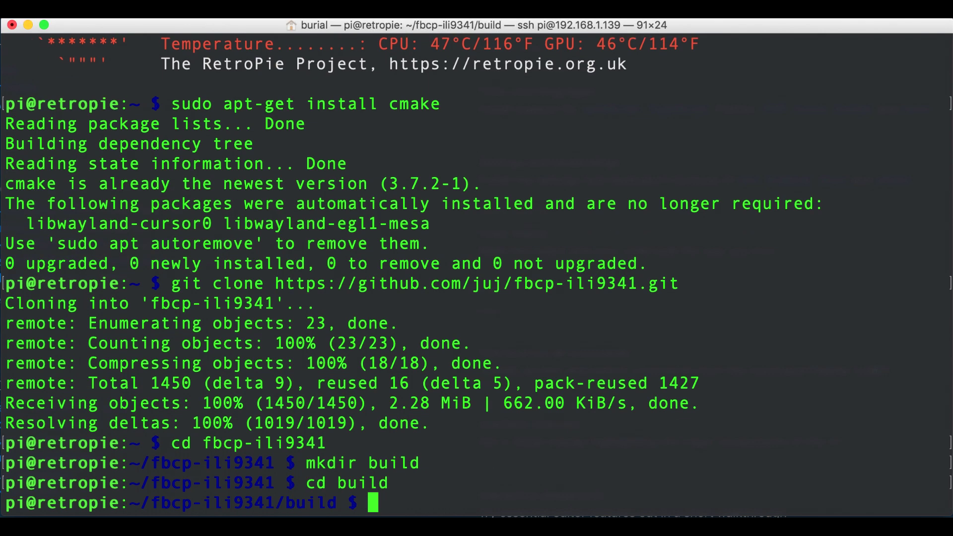
# Step: Configure the driver with cmake -DSPI_BUS_CLOCK_DIVISOR=6 -DWAVESHARE35B_ILI9486=ON .. on a cleared terminal, and compile it with make -j
pyautogui.press('super+minus')
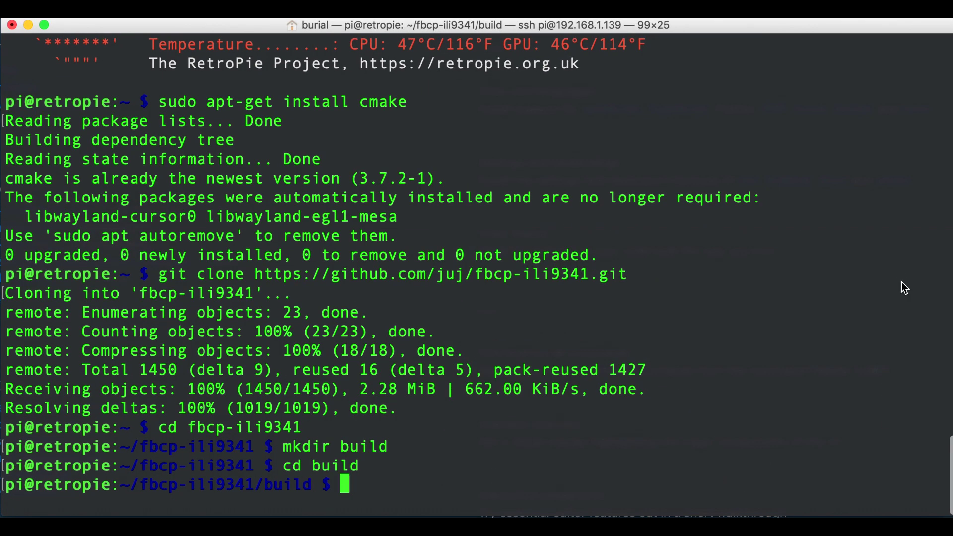
pyautogui.hotkey('ctrl', 'l')
pyautogui.write('cmake')
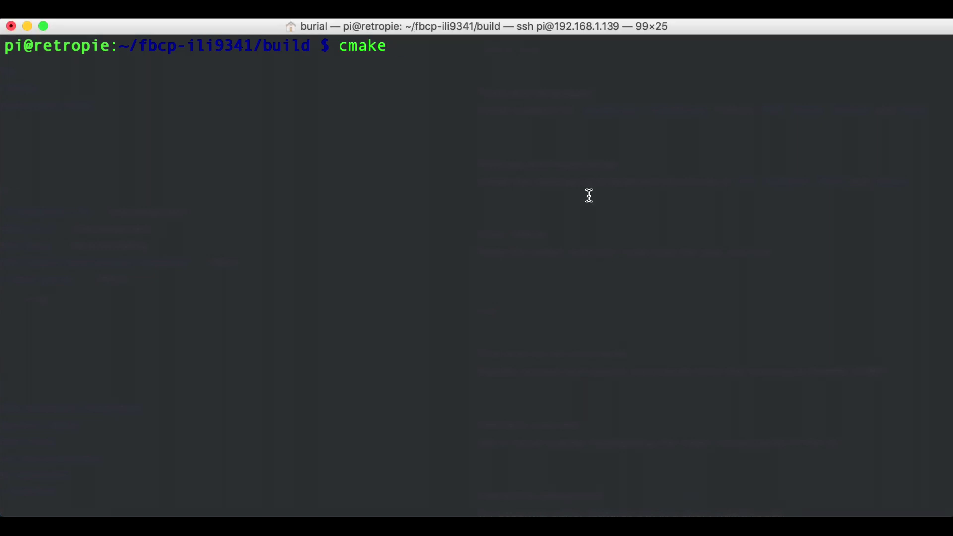
pyautogui.write('-DSPI_BUS_CLOCK_DIVISOR=6')
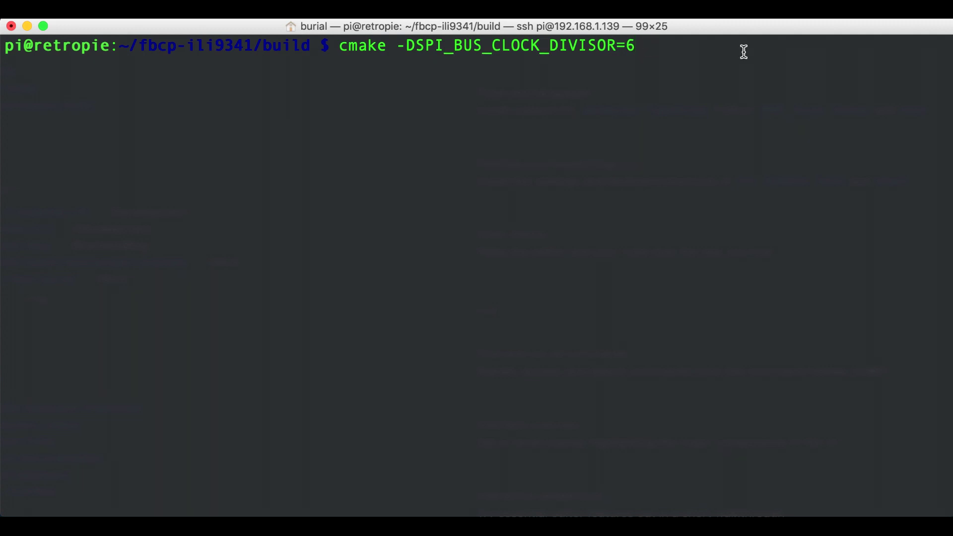
pyautogui.write('-DWAVESHARE35B_ILI9486=ON')
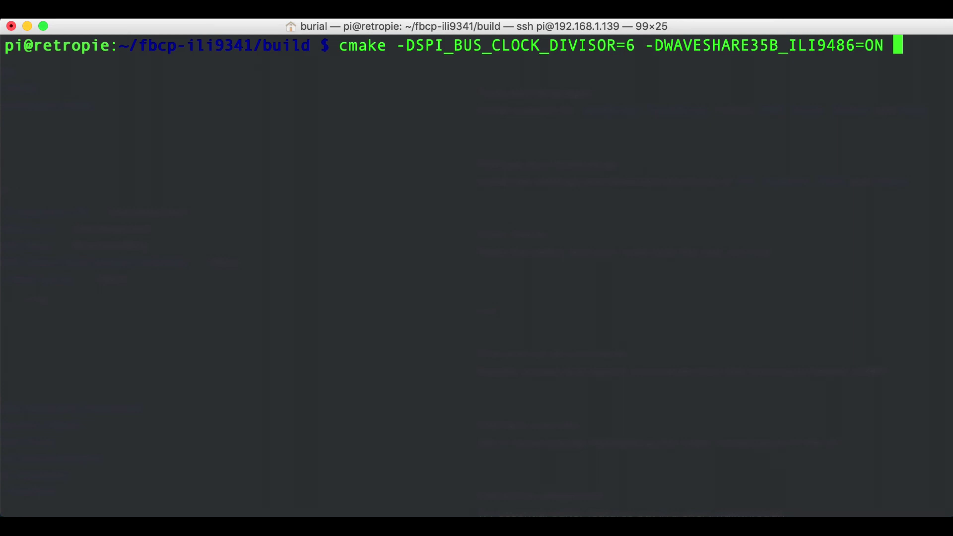
pyautogui.write('..')
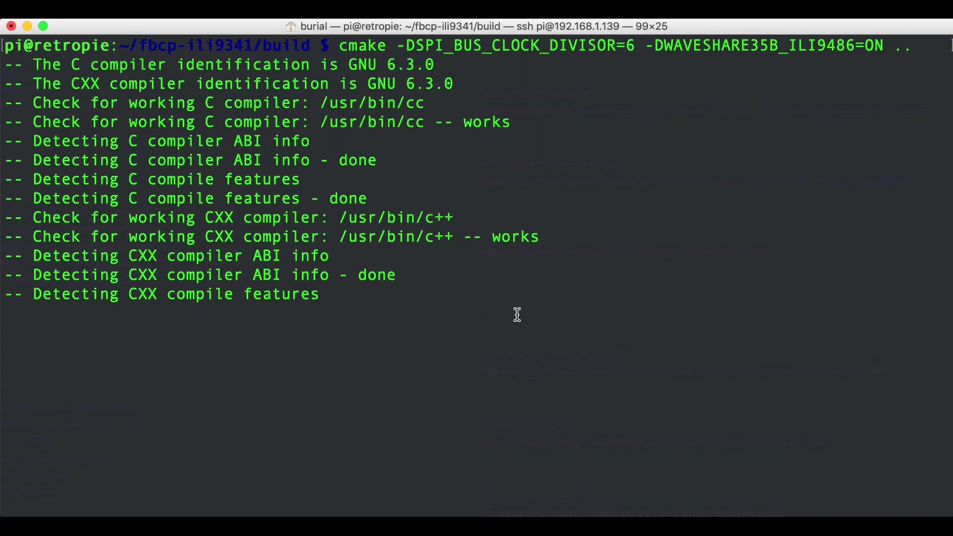
pyautogui.write('make -j')
pyautogui.press('Return')
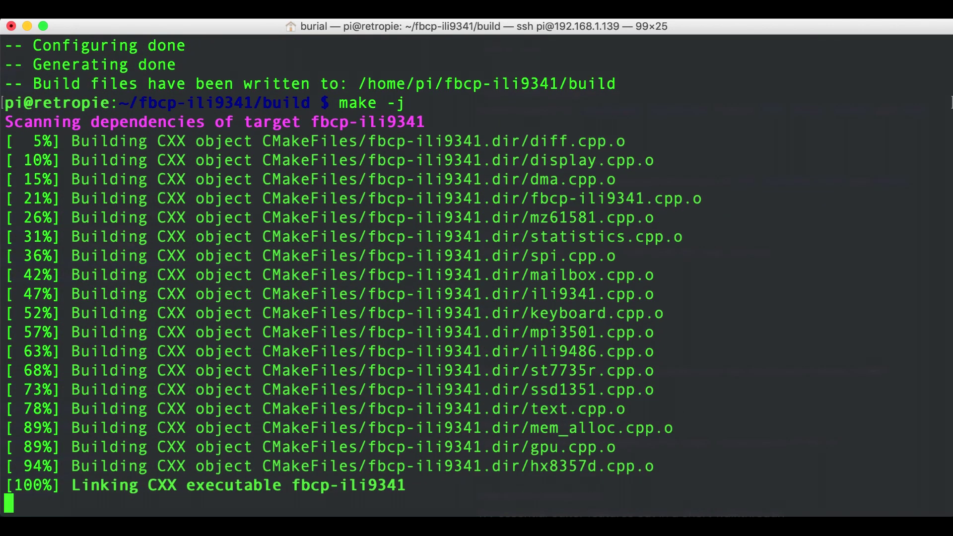
# Step: Run the driver compiled with clock divisor 6 using sudo ./fbcp-ili9341 to test the display, and stop it
pyautogui.write('udo ./fbcp-ili9341')
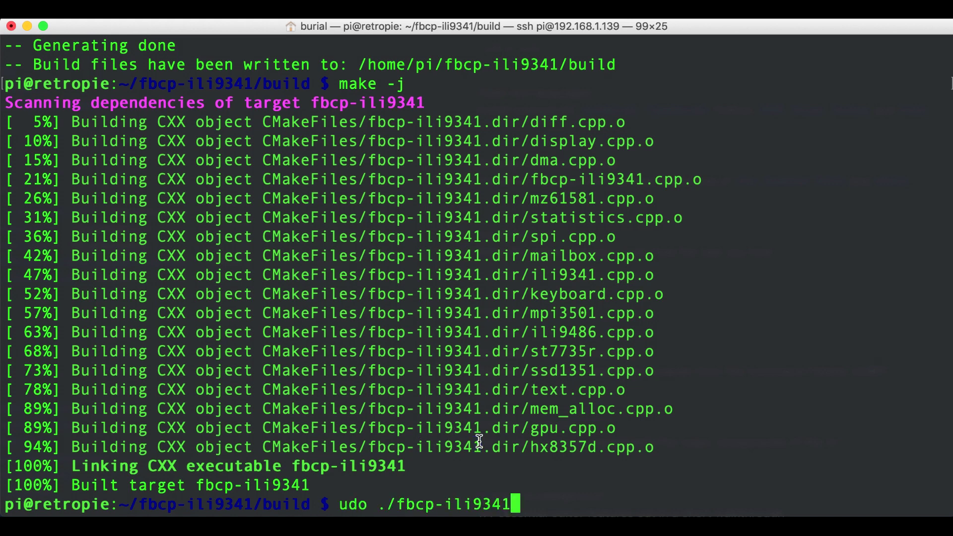
pyautogui.press('Left')
pyautogui.press('Left')
pyautogui.press('Left')
pyautogui.press('Left')
pyautogui.press('Left')
pyautogui.press('Left')
pyautogui.press('Left')
pyautogui.press('Left')
pyautogui.press('Left')
pyautogui.press('Left')
pyautogui.press('Left')
pyautogui.press('Left')
pyautogui.press('Left')
pyautogui.press('Left')
pyautogui.press('Left')
pyautogui.press('Left')
pyautogui.press('Left')
pyautogui.press('Left')
pyautogui.write('s')
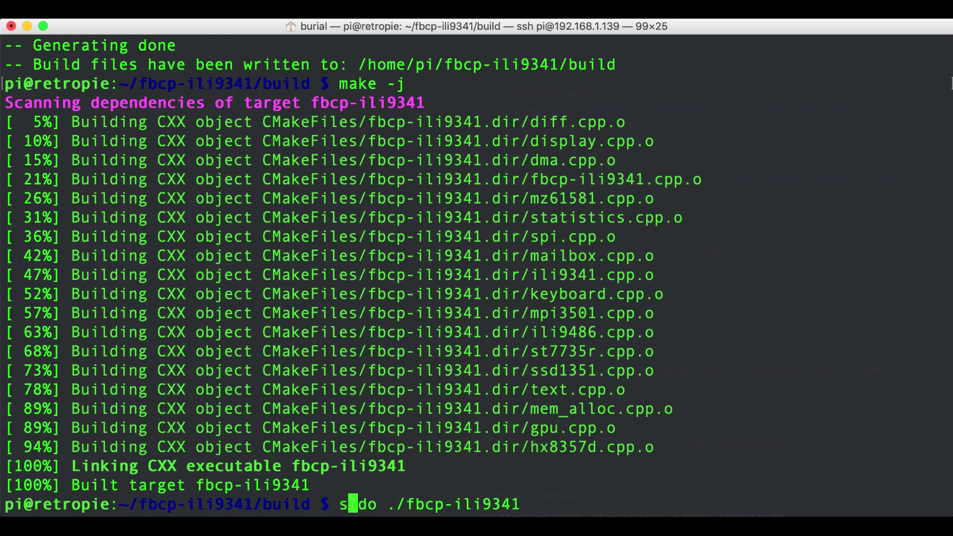
pyautogui.press('Right')
pyautogui.press('Right')
pyautogui.press('Right')
pyautogui.press('Right')
pyautogui.press('Right')
pyautogui.press('Right')
pyautogui.press('Right')
pyautogui.press('Right')
pyautogui.press('Right')
pyautogui.press('Right')
pyautogui.press('Right')
pyautogui.press('Right')
pyautogui.press('Right')
pyautogui.press('Right')
pyautogui.press('Right')
pyautogui.press('Right')
pyautogui.press('Right')
pyautogui.press('Right')
pyautogui.press('Return')
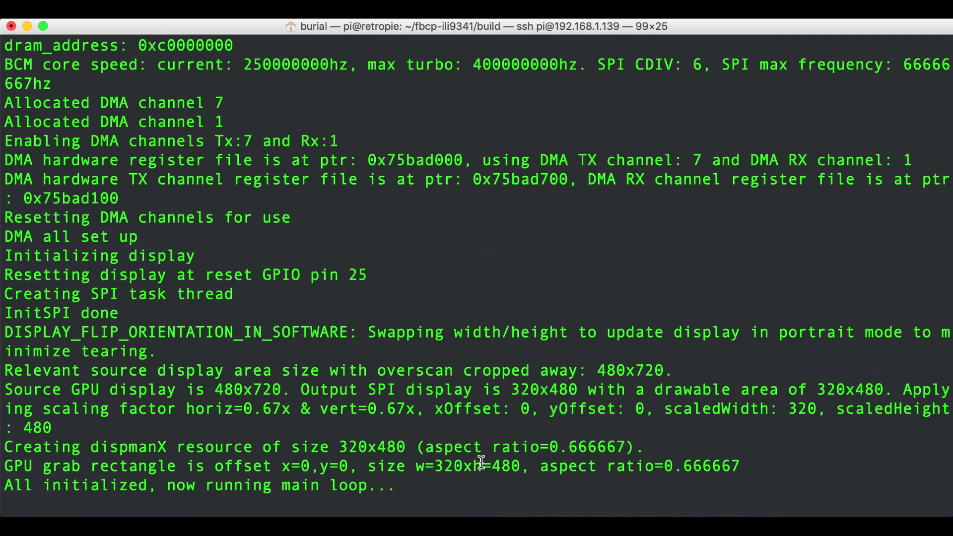
pyautogui.hotkey('ctrl', 'c')
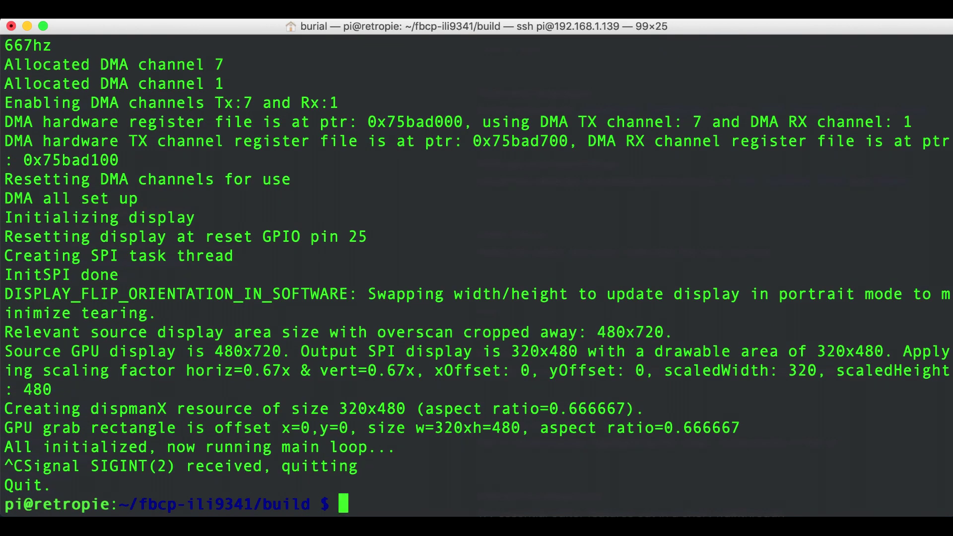
# Step: Delete the build directory from the fbcp-ili9341 folder with sudo rm -rf, and recreate and enter an empty one
pyautogui.write('cd ../')
pyautogui.press('Return')
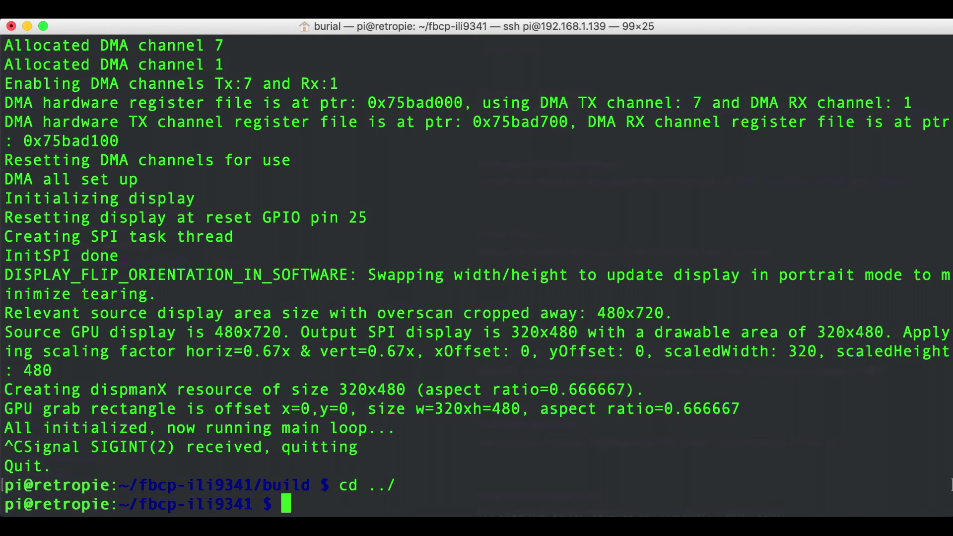
pyautogui.write('sudo rm -rf b')
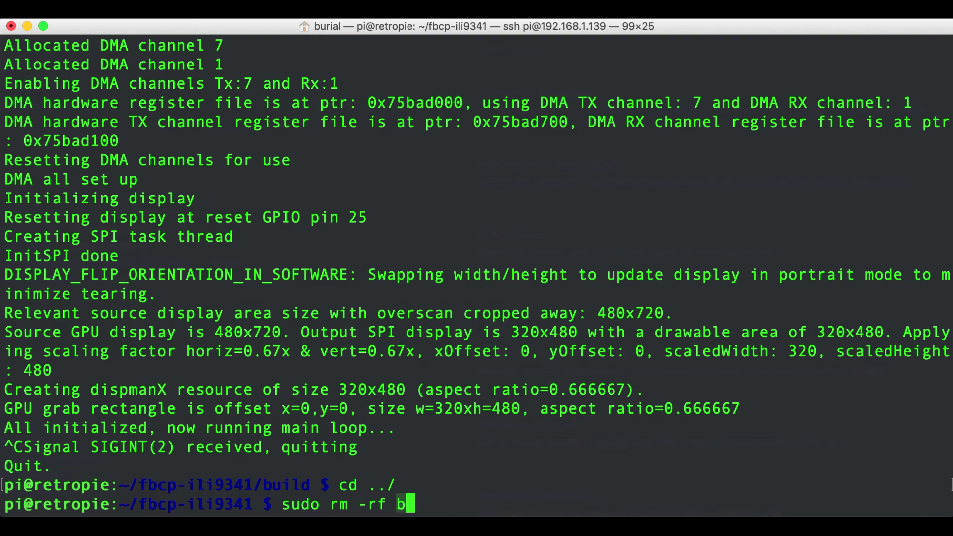
pyautogui.write('uild')
pyautogui.press('Return')
pyautogui.write('mkdir build')
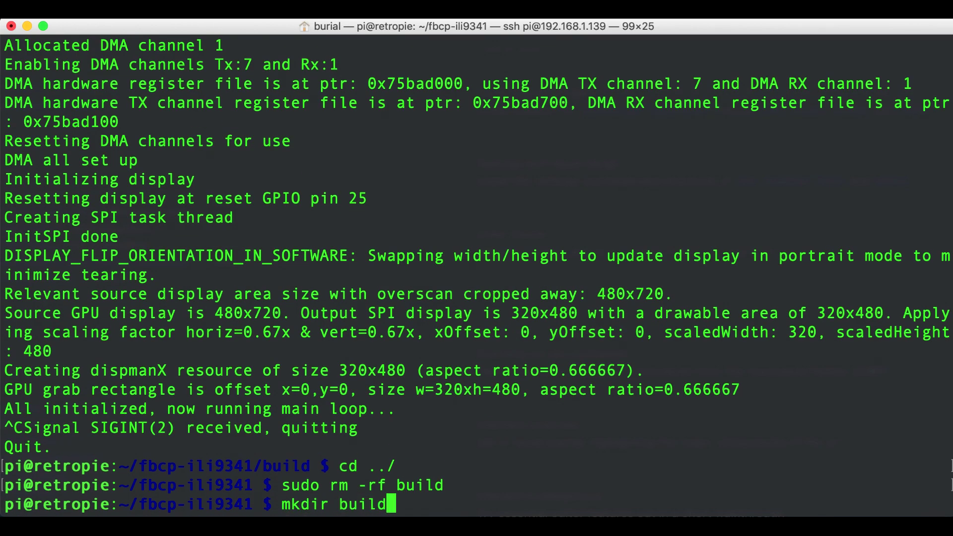
pyautogui.press('Return')
pyautogui.write('cd build/')
pyautogui.press('Return')
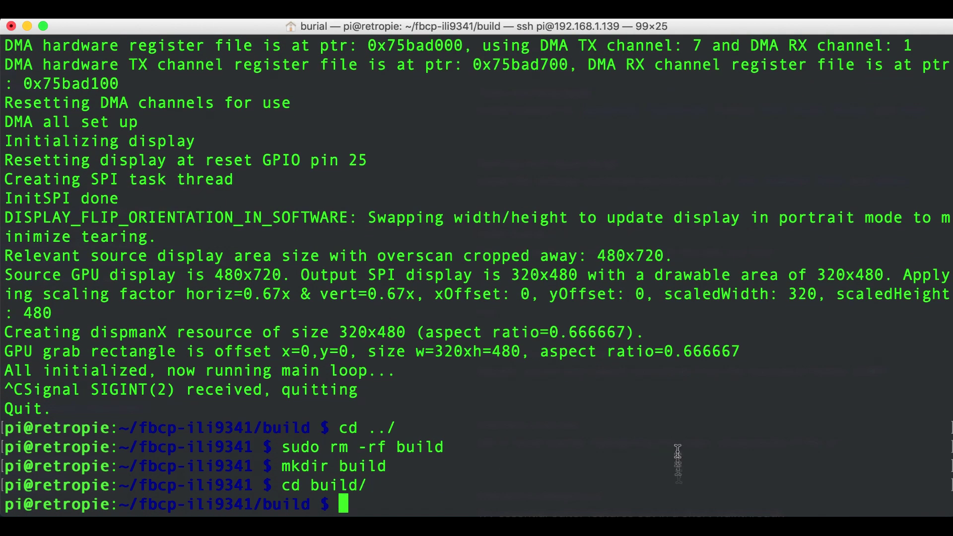
# Step: Configure the driver with cmake -DSPI_BUS_CLOCK_DIVISOR=10 -DWAVESHARE35B_ILI9486=ON .. and compile it with make -j
pyautogui.press('super+v')
pyautogui.press('Return')
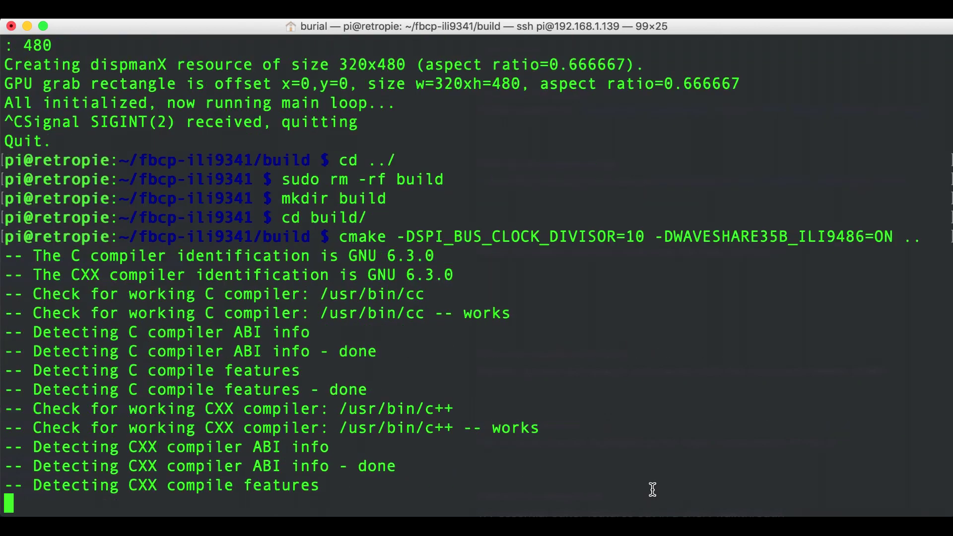
pyautogui.write('make -j')
pyautogui.press('Return')
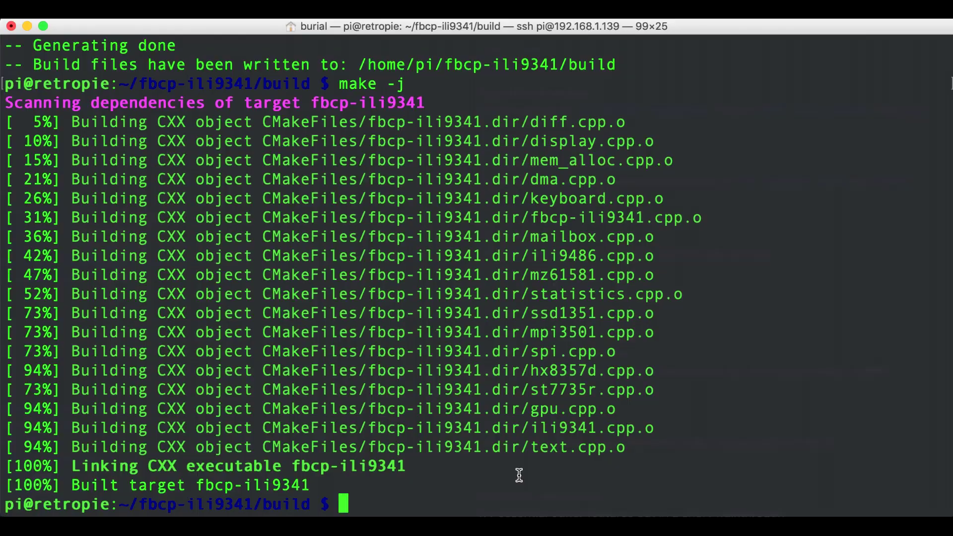
# Step: Test the display with the rebuilt driver by running sudo ./fbcp-ili9341, and stop it
pyautogui.write('sudo ./fbcp-ili9341')
pyautogui.press('Return')
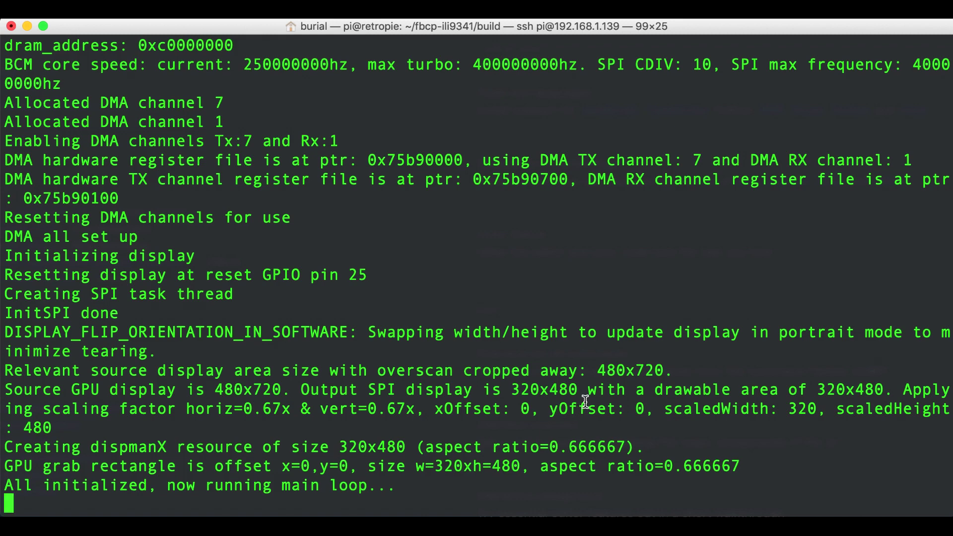
pyautogui.hotkey('ctrl', 'c')
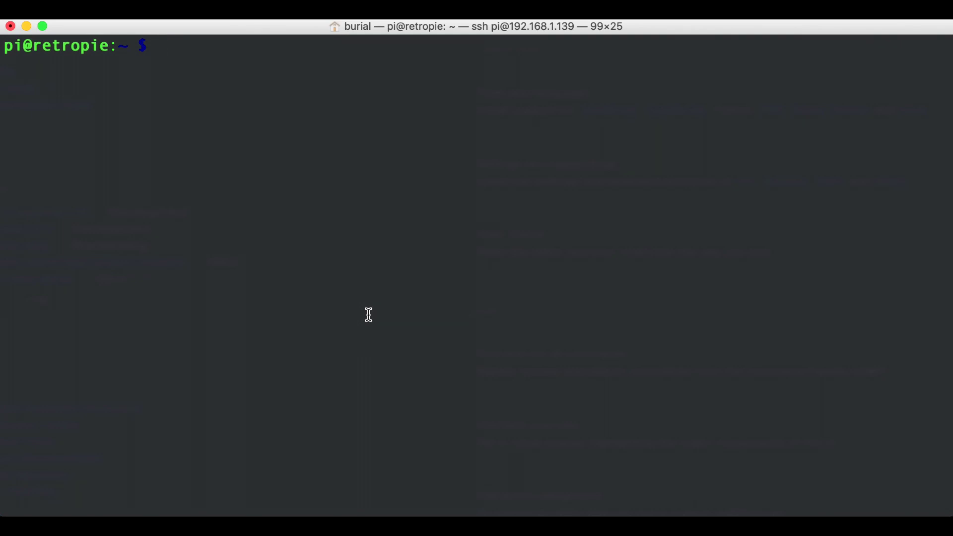
# Step: Open /etc/rc.local with sudo nano and add the line sudo /home/pi/fbcp-ili9341/build/fbcp-ili9341 & just above exit 0
pyautogui.write('sudo ')
pyautogui.write('nano ')
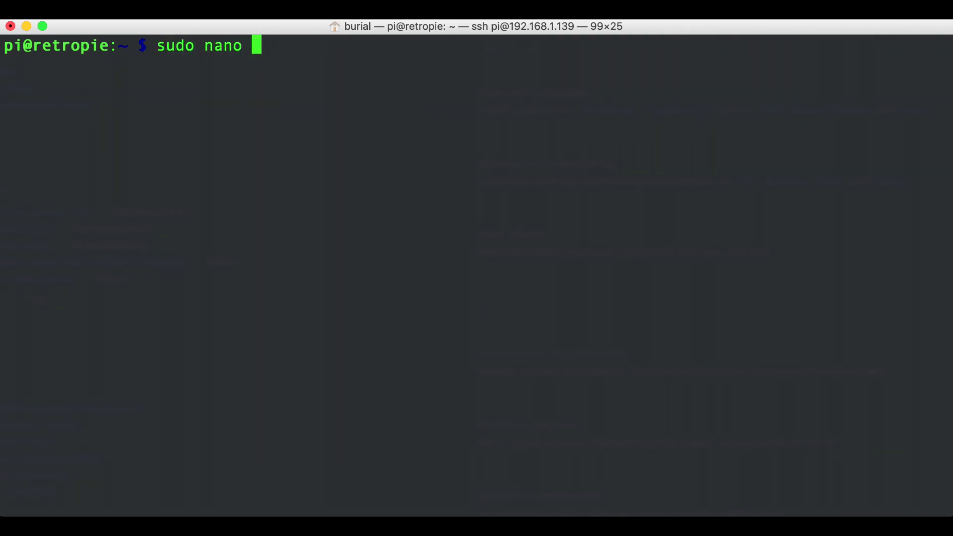
pyautogui.write('/etc/rc.local')
pyautogui.press('Return')
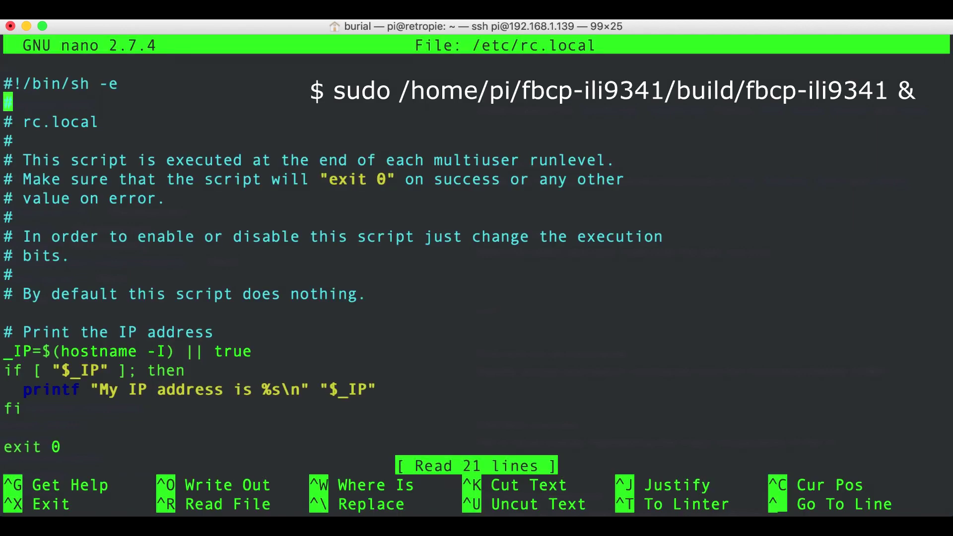
pyautogui.press('Down')
pyautogui.press('Down')
pyautogui.press('Down')
pyautogui.press('Down')
pyautogui.press('Down')
pyautogui.press('Down')
pyautogui.press('Down')
pyautogui.press('Down')
pyautogui.press('Down')
pyautogui.press('Down')
pyautogui.press('Down')
pyautogui.press('Down')
pyautogui.press('Down')
pyautogui.press('Down')
pyautogui.press('Down')
pyautogui.press('Down')
pyautogui.press('Down')
pyautogui.press('Return')
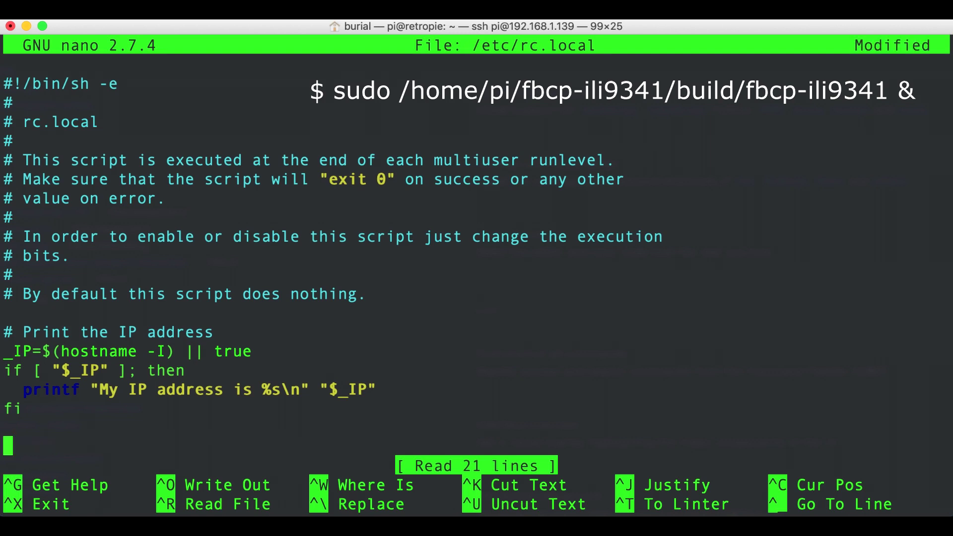
pyautogui.press('Down')
pyautogui.press('Up')
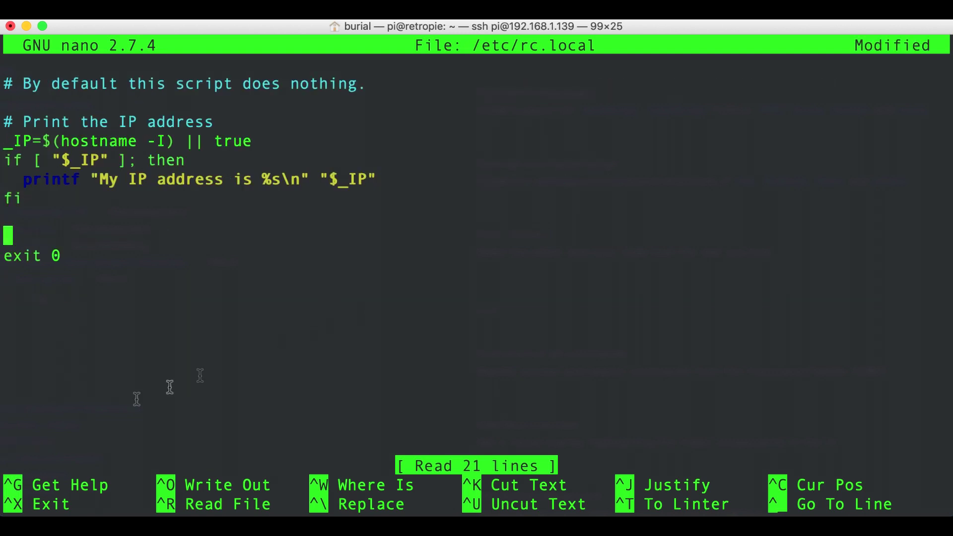
pyautogui.press('super+v')
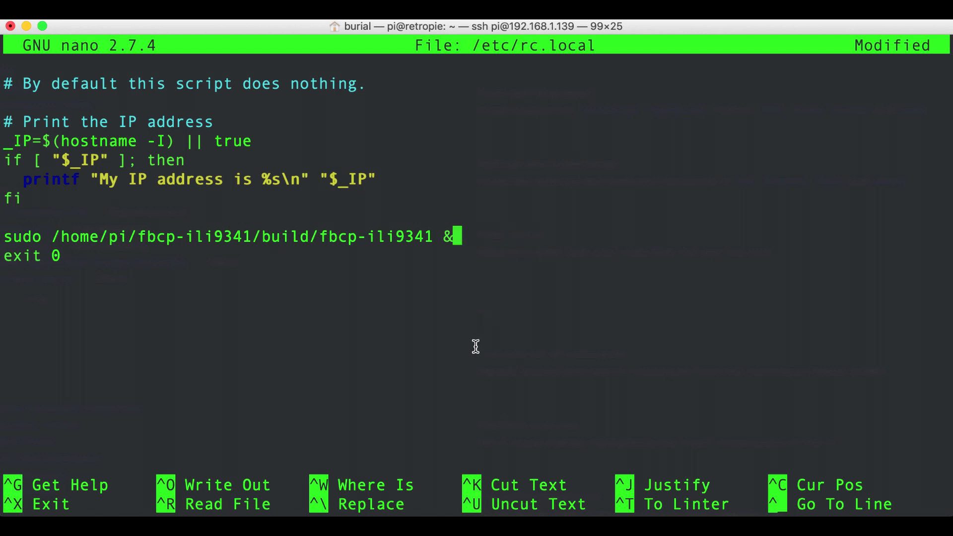
# Step: Save /etc/rc.local under the same name on leaving nano, and reboot the Raspberry Pi with sudo reboot
pyautogui.hotkey('ctrl', 'x')
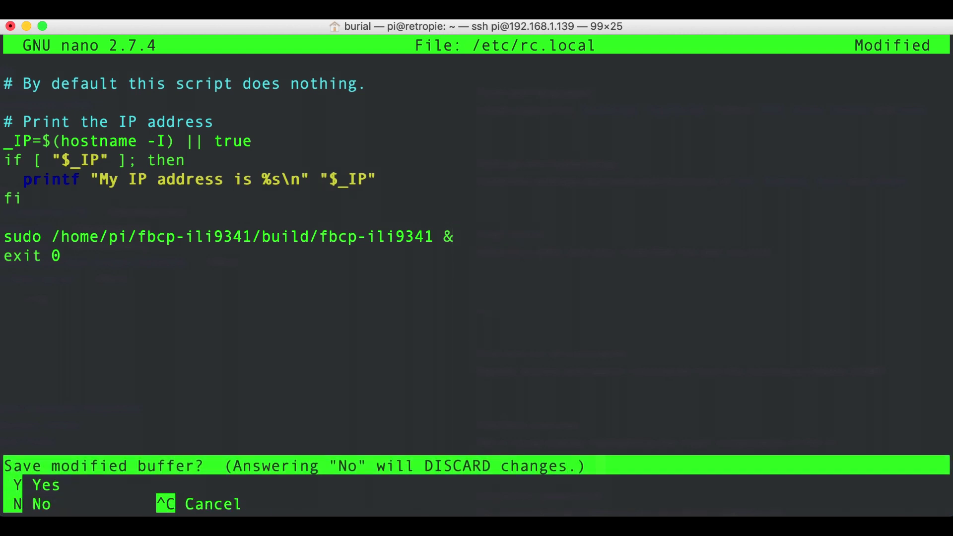
pyautogui.press('y')
pyautogui.press('Return')
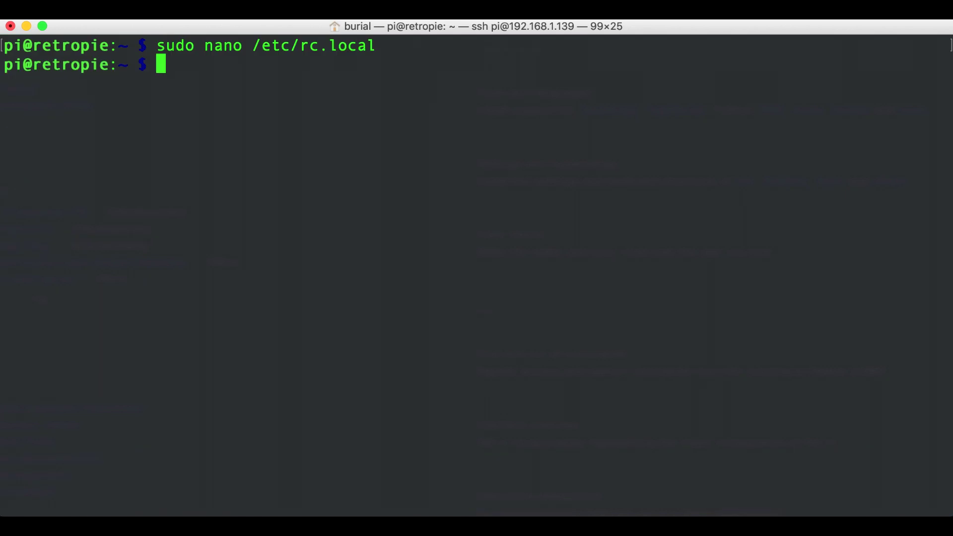
pyautogui.write('sudo reboot')
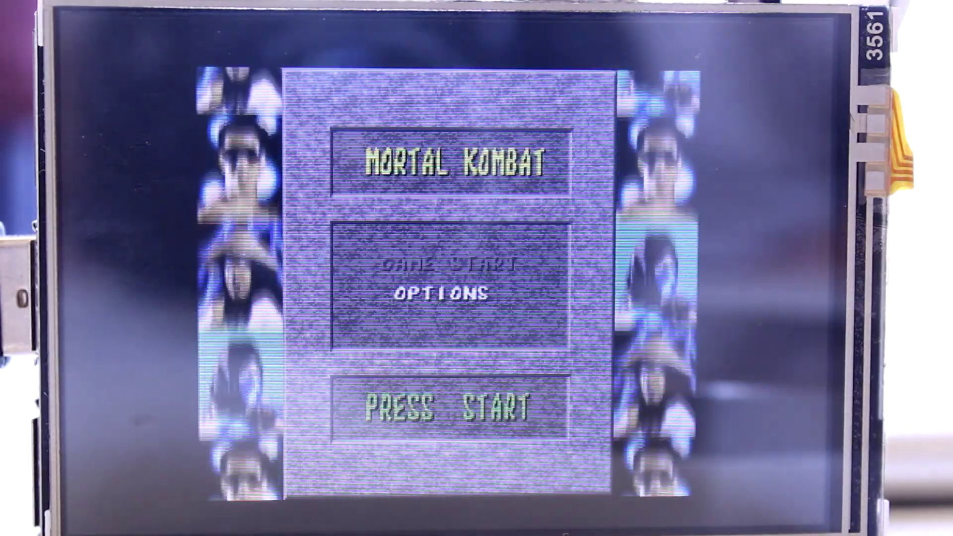
pyautogui.press('Right')
pyautogui.press('Down')
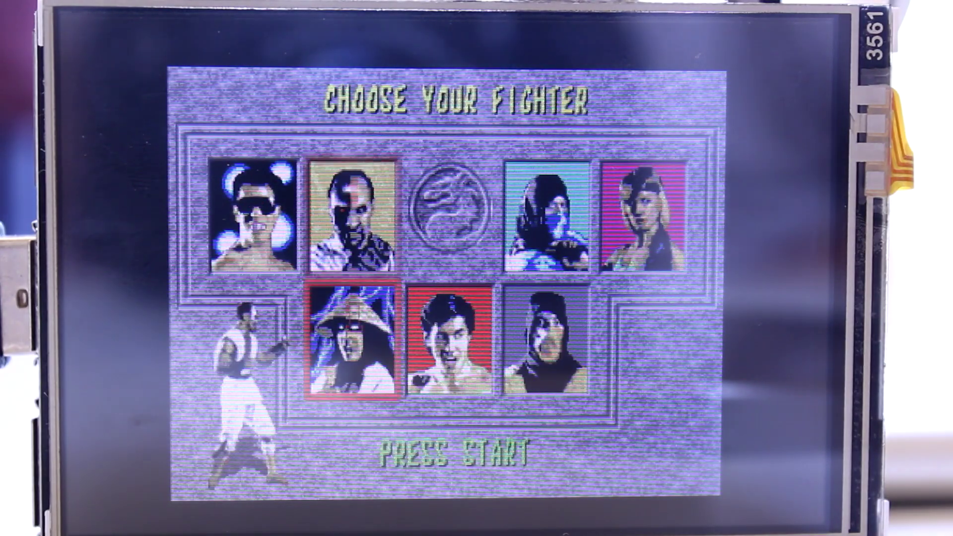
pyautogui.press('Return')
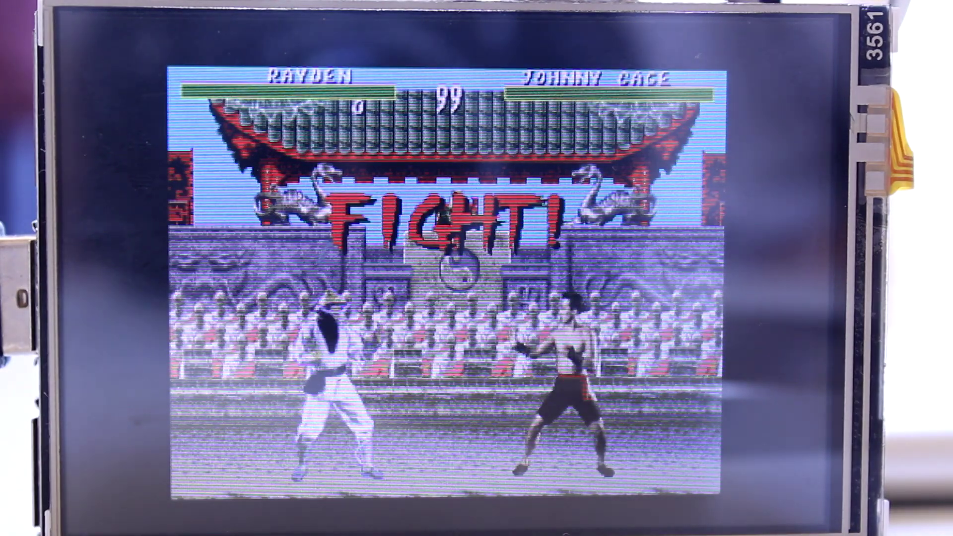
pyautogui.press('Right')
pyautogui.press('x')
pyautogui.press('x')
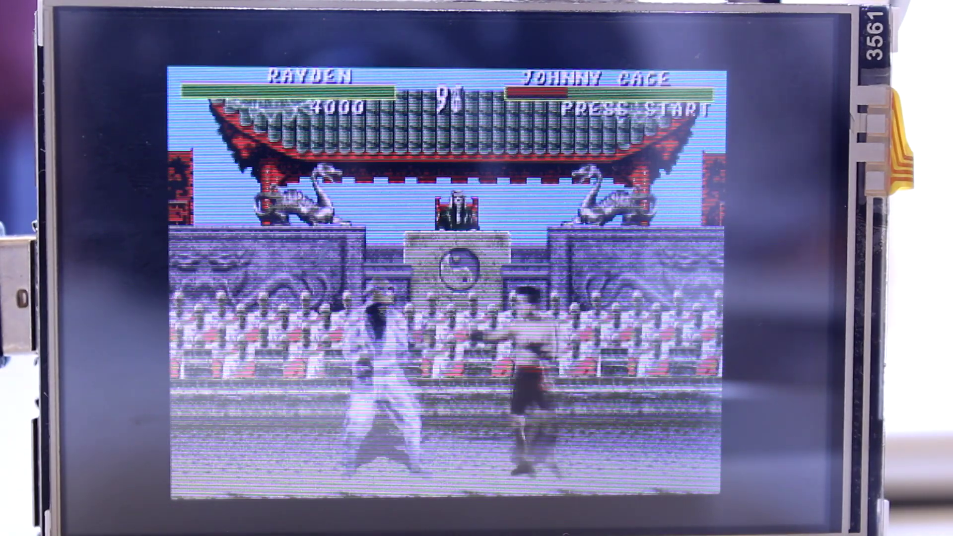
pyautogui.press('Up')
pyautogui.press('x')
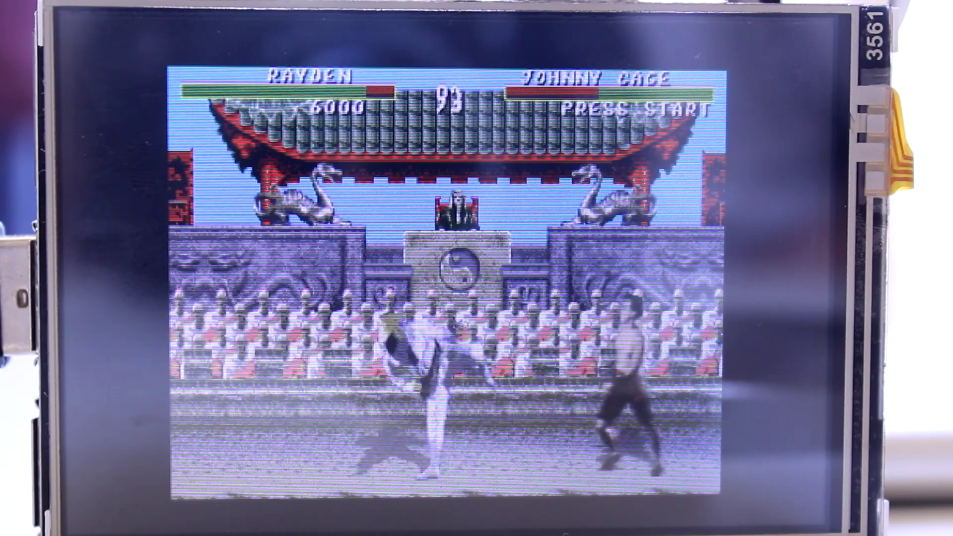
pyautogui.press('Left')
pyautogui.press('Up')
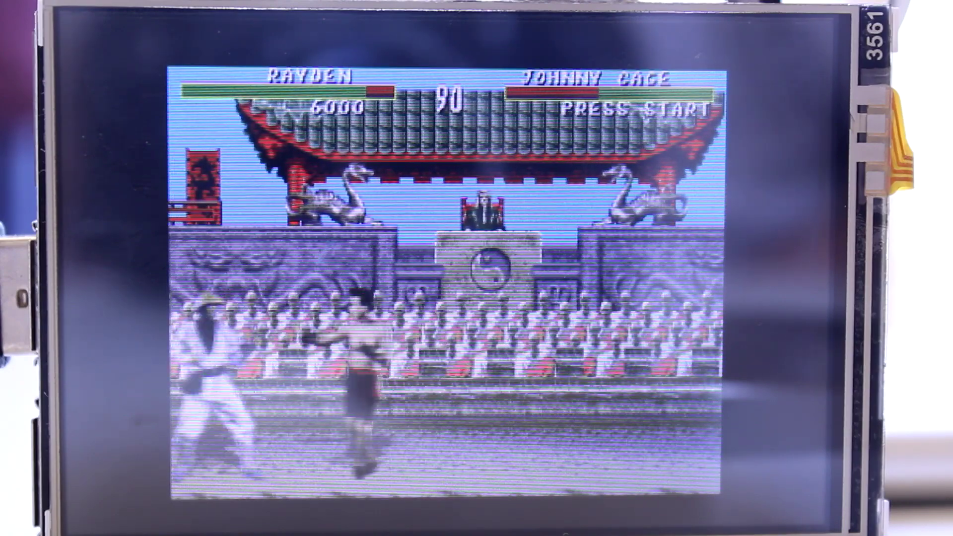
pyautogui.press('x')
pyautogui.press('Up')
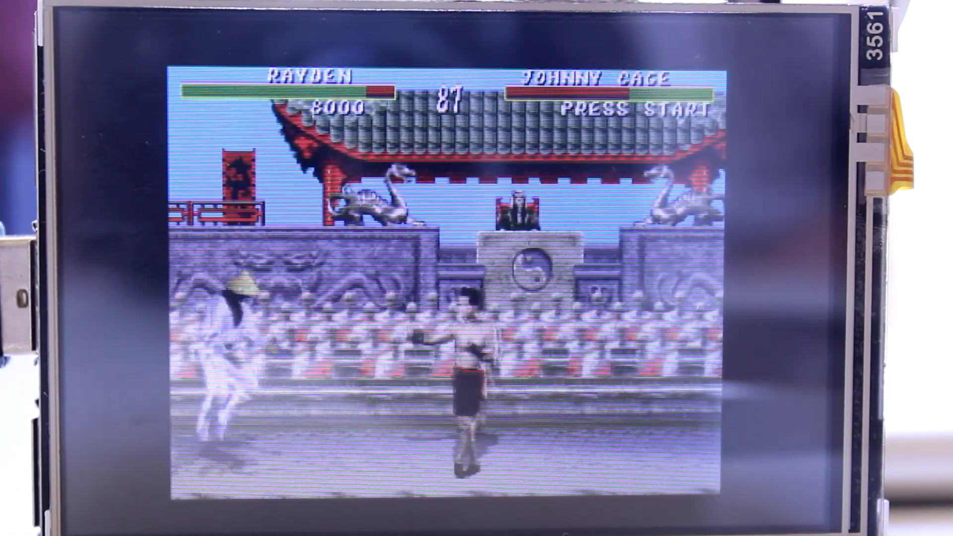
pyautogui.press('x')
pyautogui.press('x')
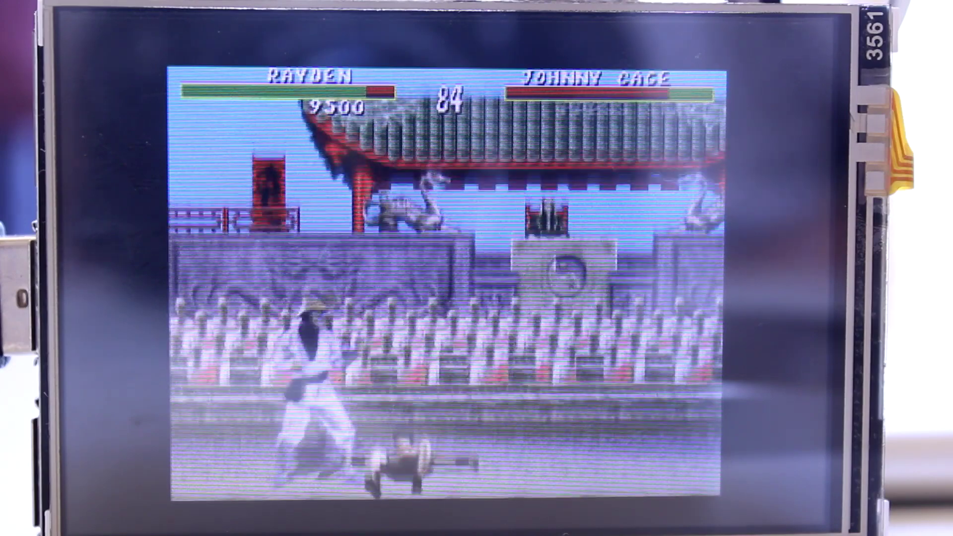
pyautogui.press('x')
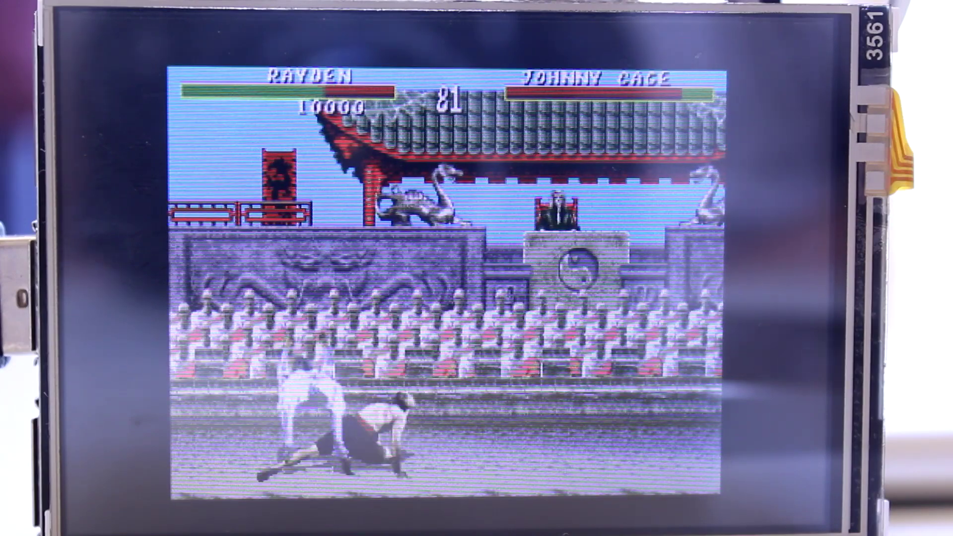
pyautogui.press('x')
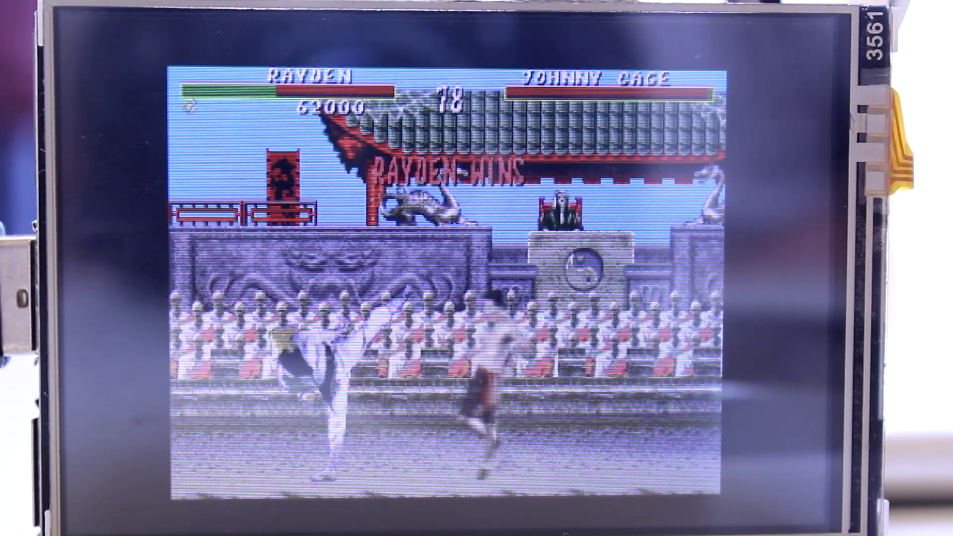